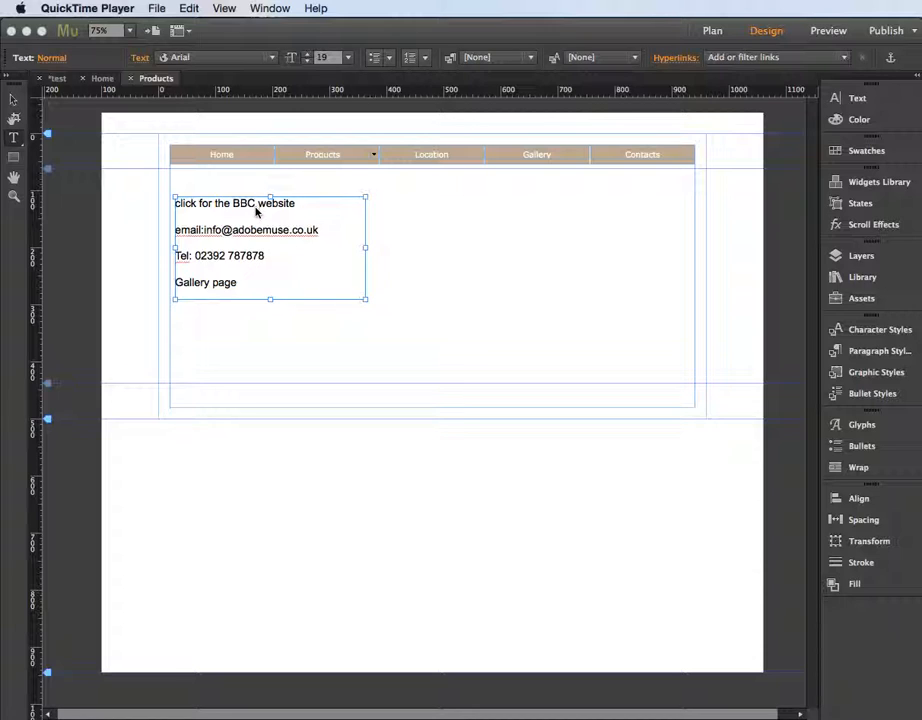
left_click(298, 210)
left_click_drag(298, 205, 175, 203)
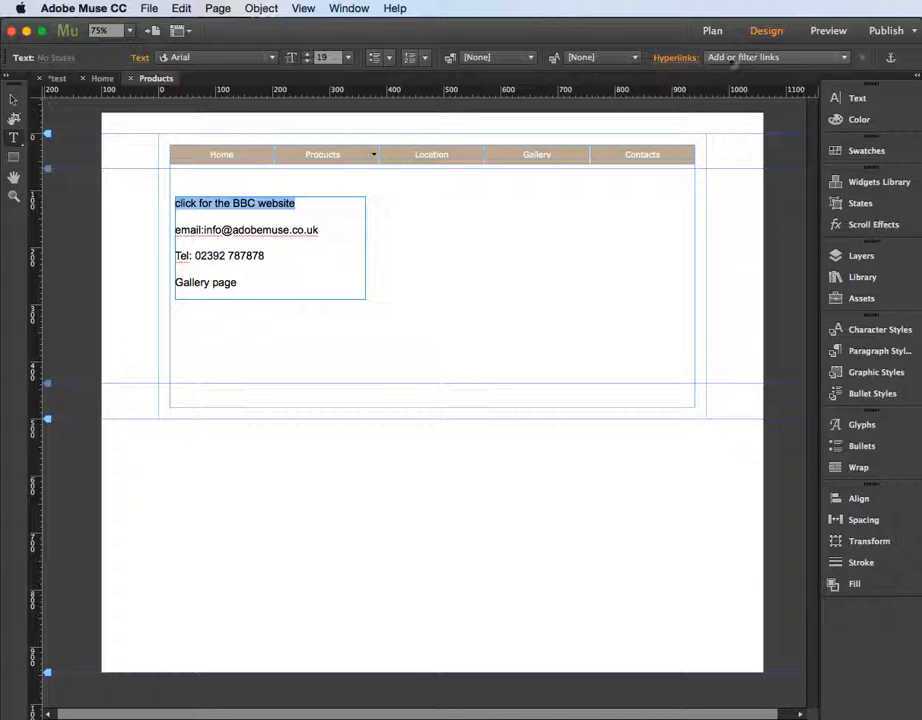
left_click(765, 57)
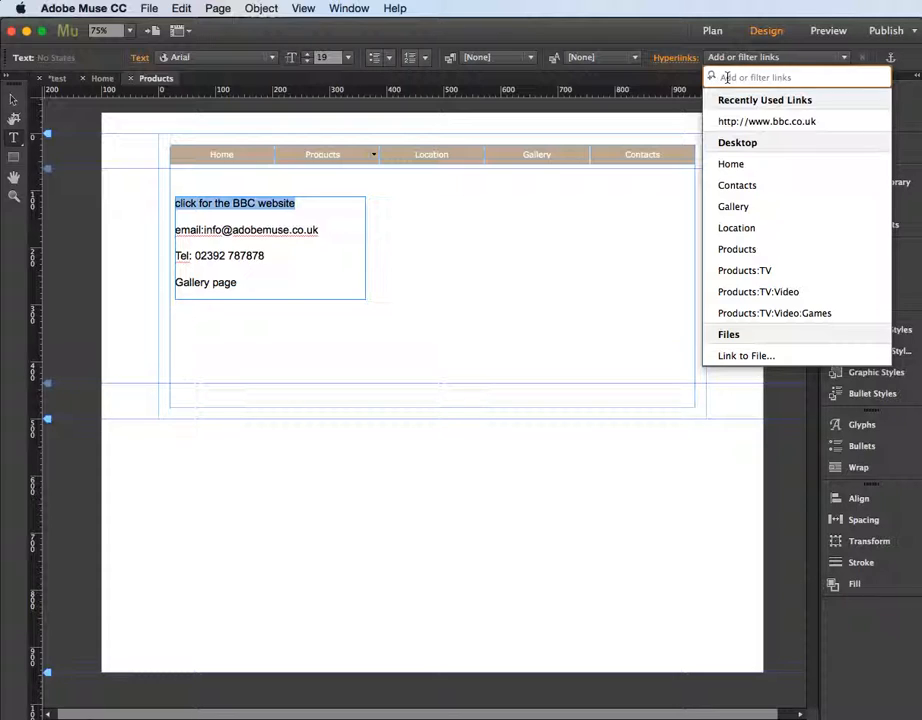
type("www.bbc.co.uk")
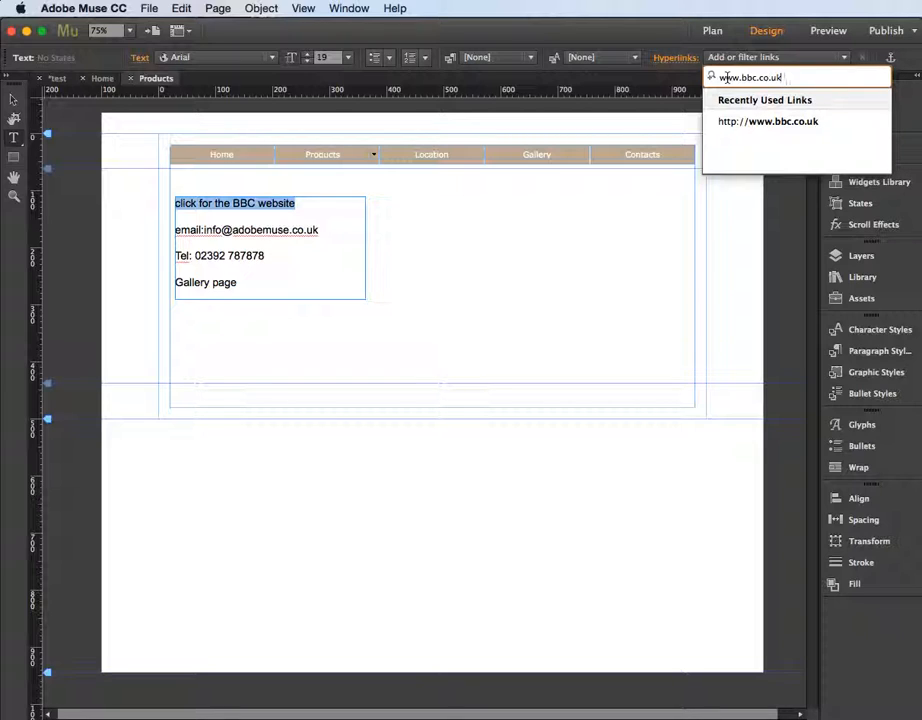
key("Return")
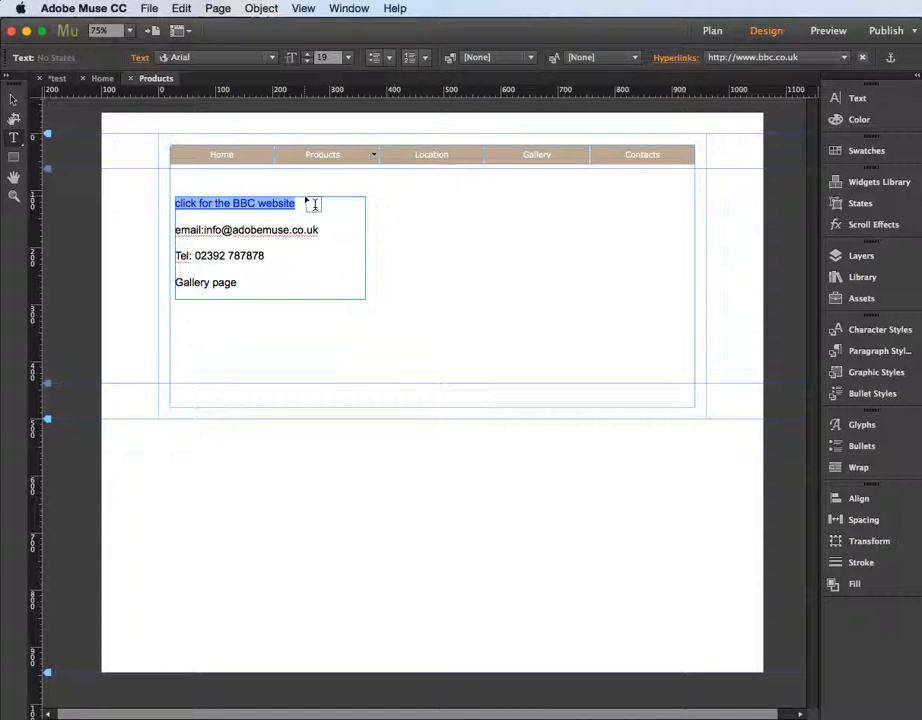
Reselect the link text, open Edit Link Styles, and turn off the underline for the default style's Normal state
left_click(13, 99)
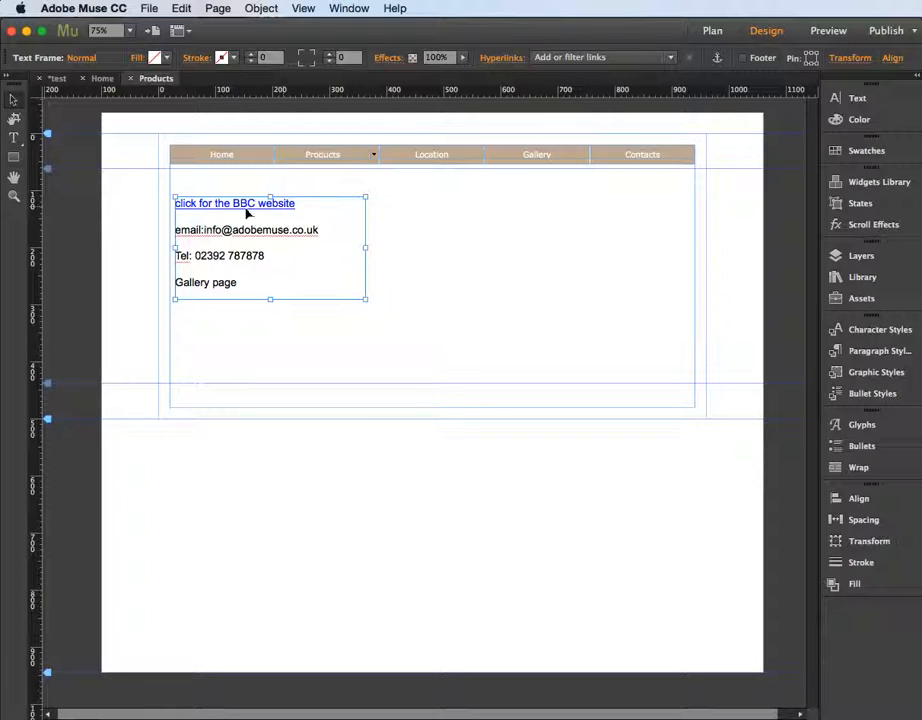
left_click(15, 138)
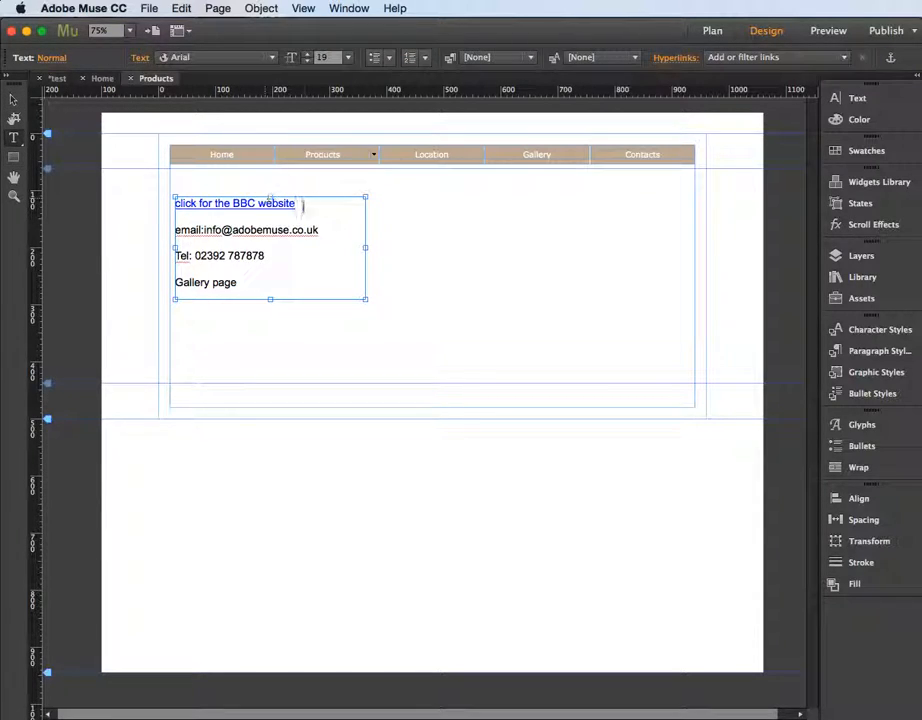
left_click_drag(298, 203, 173, 203)
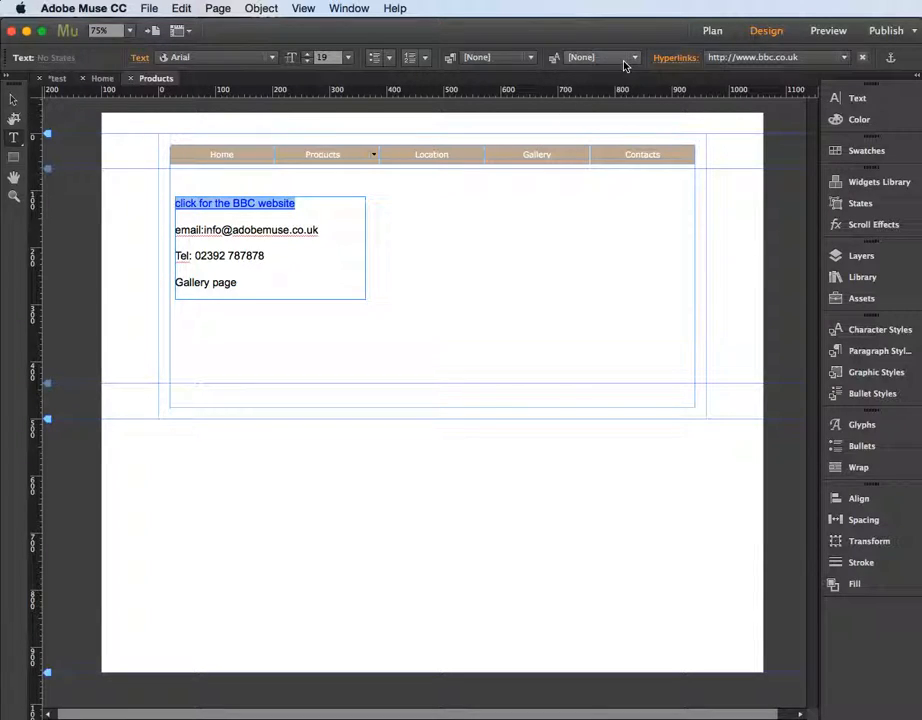
left_click(677, 60)
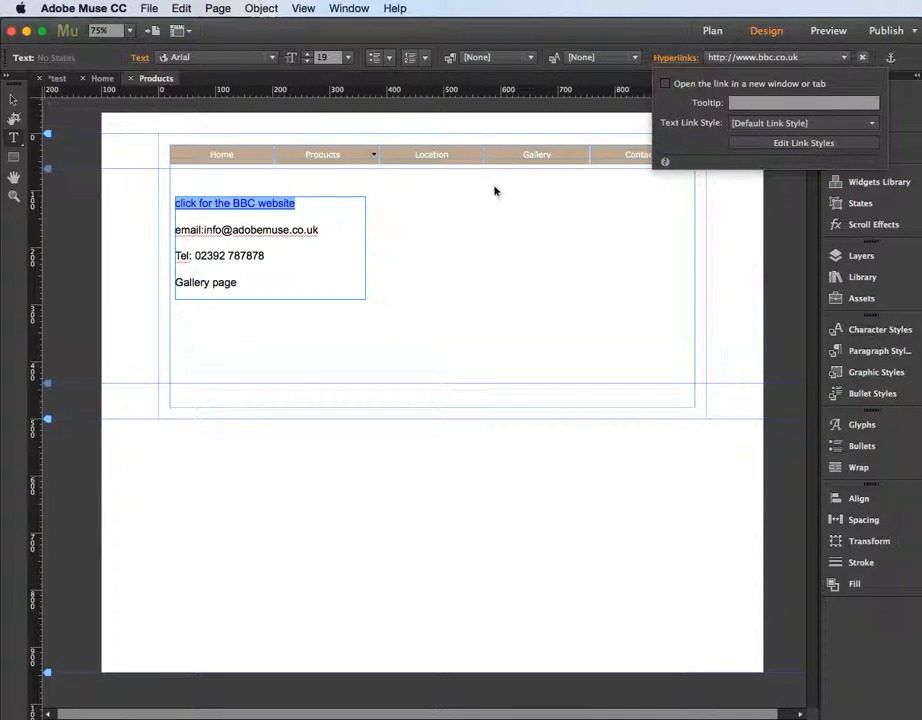
left_click(767, 144)
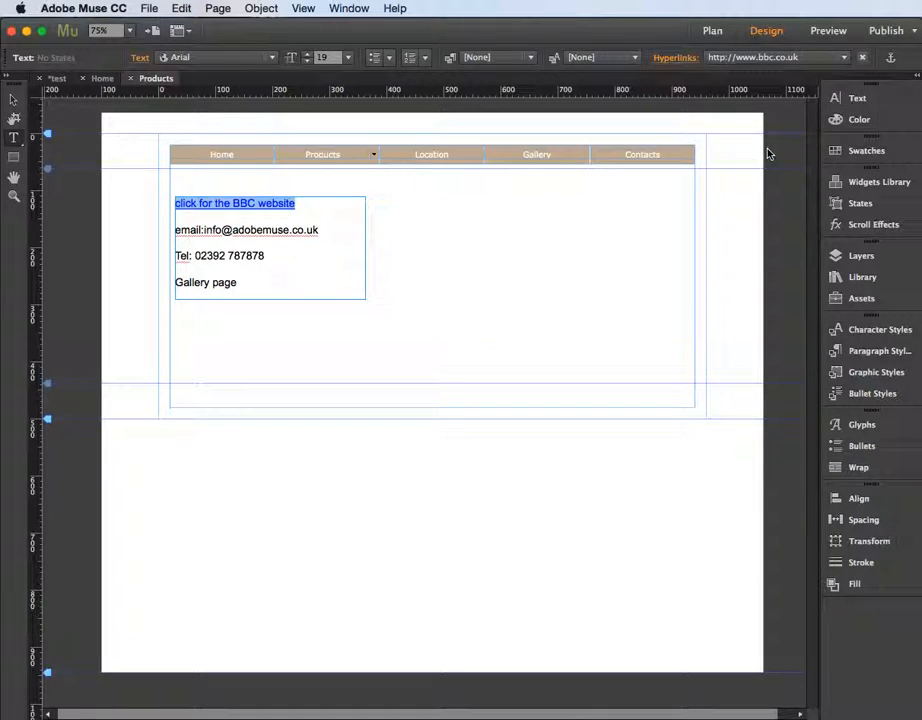
left_click_drag(755, 250, 609, 195)
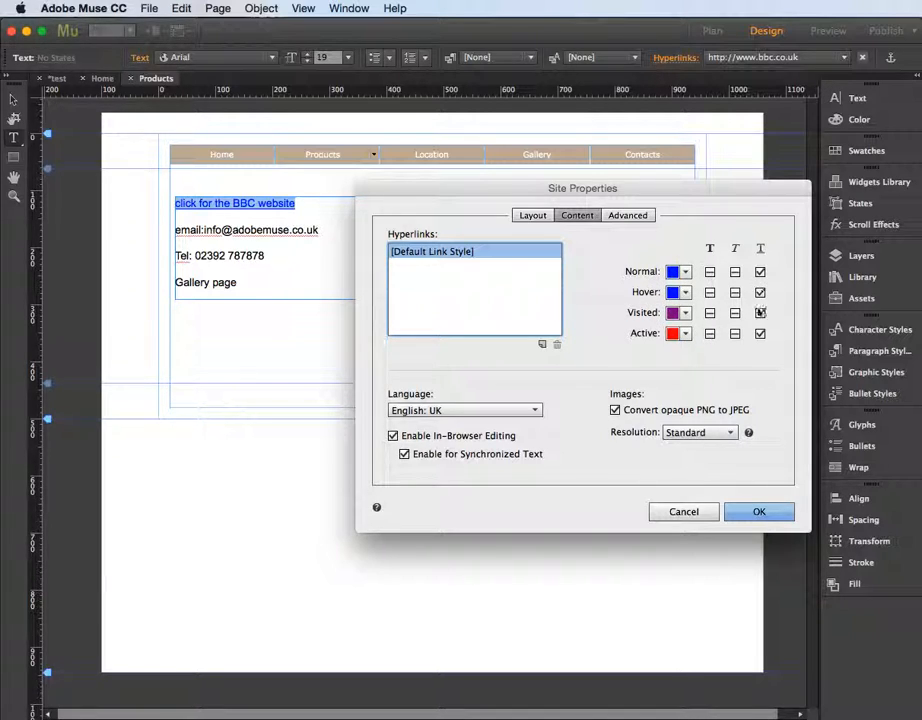
left_click(760, 272)
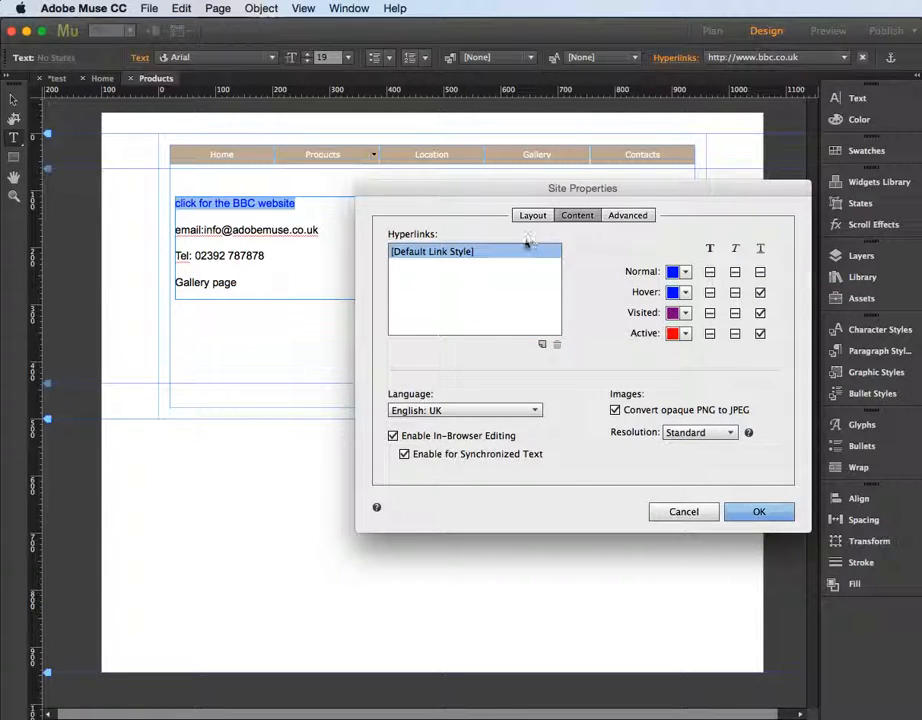
Create a new link style and name it "external links"
left_click(542, 346)
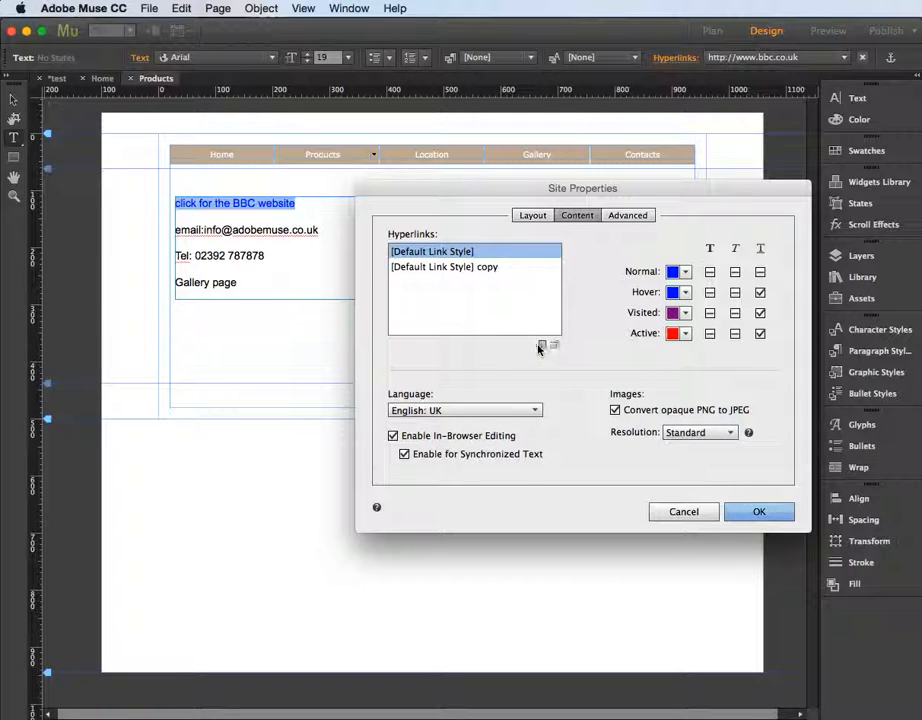
double_click(436, 268)
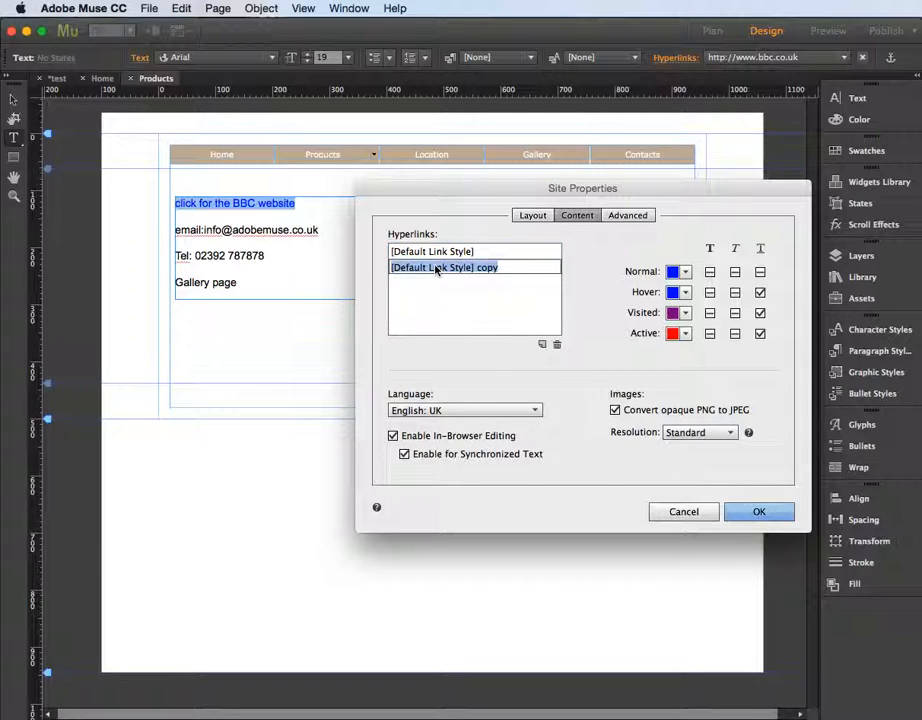
type("ed")
type("ternal li")
type("nks")
left_click(403, 268)
key("BackSpace")
type("x")
key("Return")
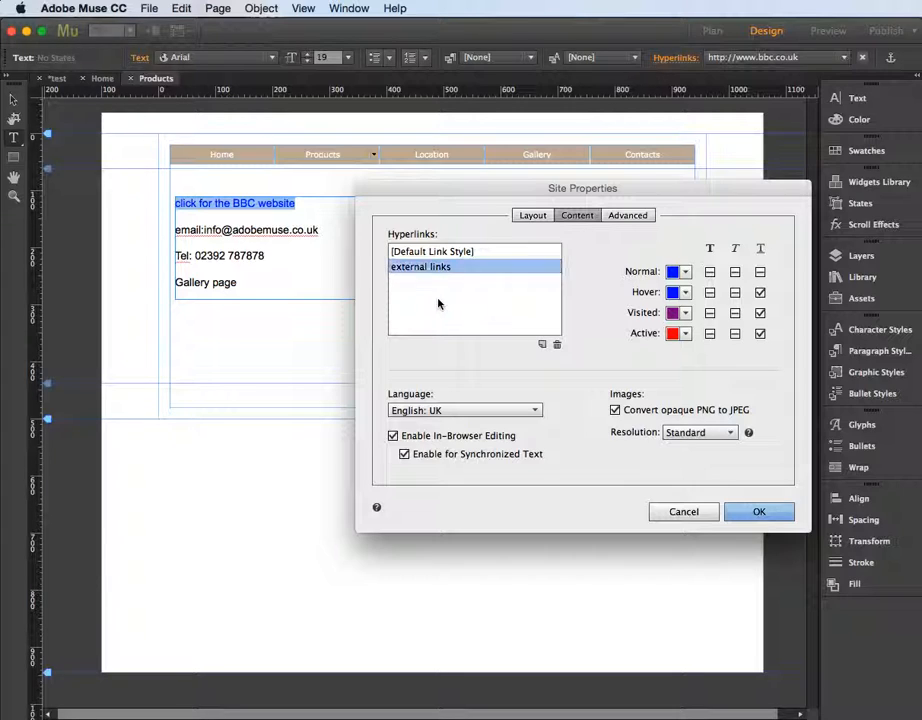
Set the external links colours: Normal red, Hover yellow, Visited red, and Active no colour
left_click(684, 273)
left_click(732, 318)
left_click(685, 292)
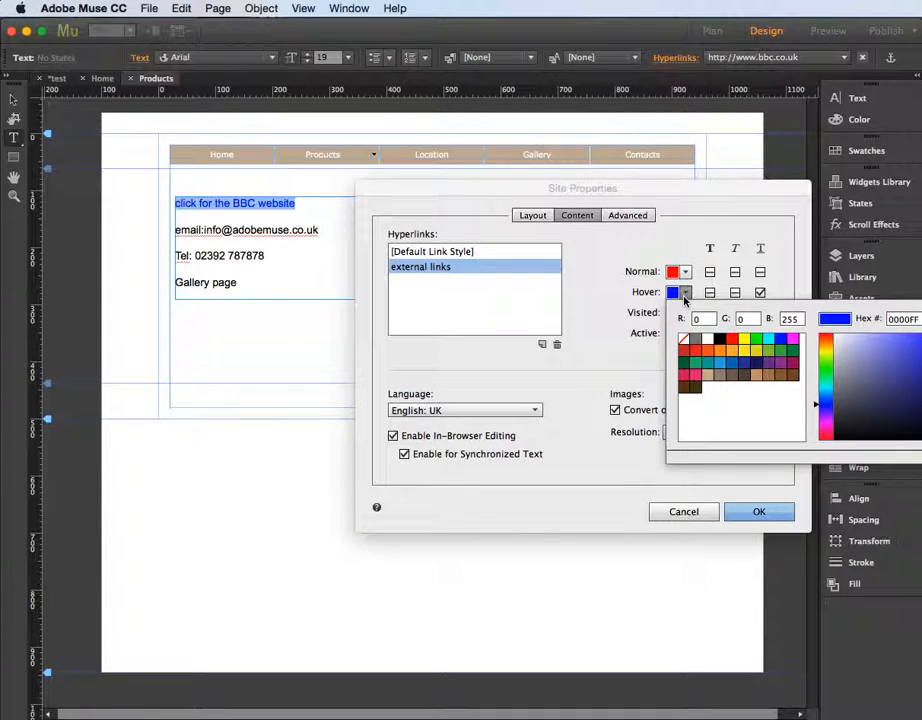
left_click(741, 350)
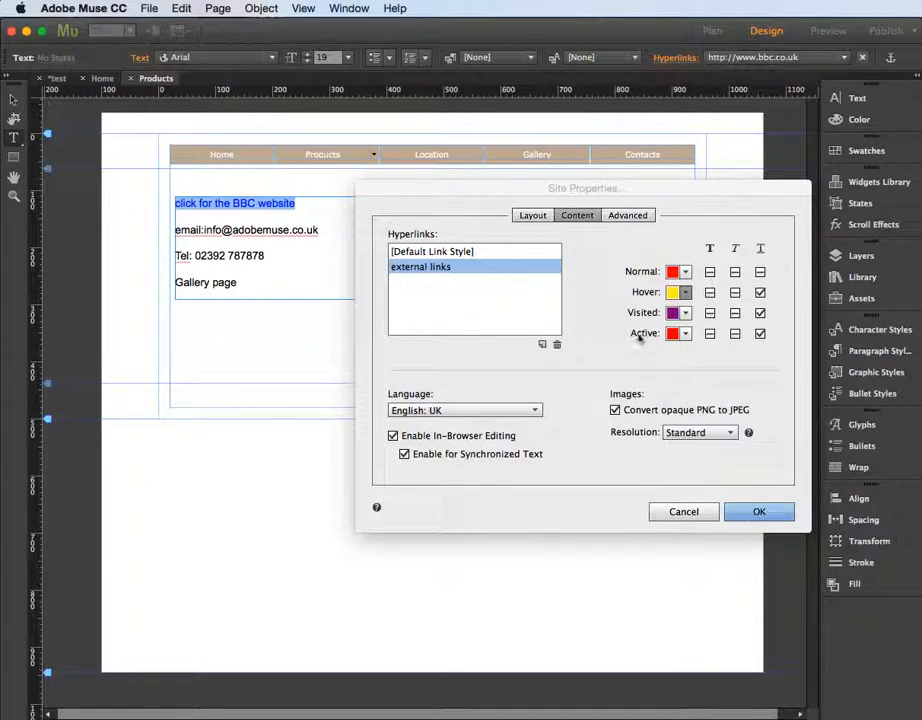
left_click(685, 313)
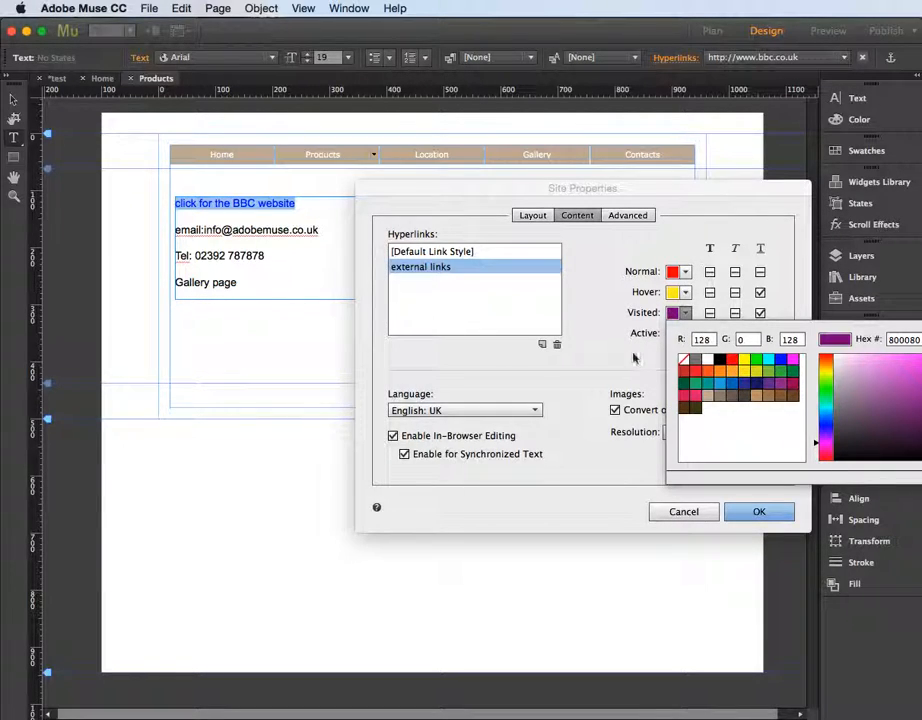
left_click(733, 361)
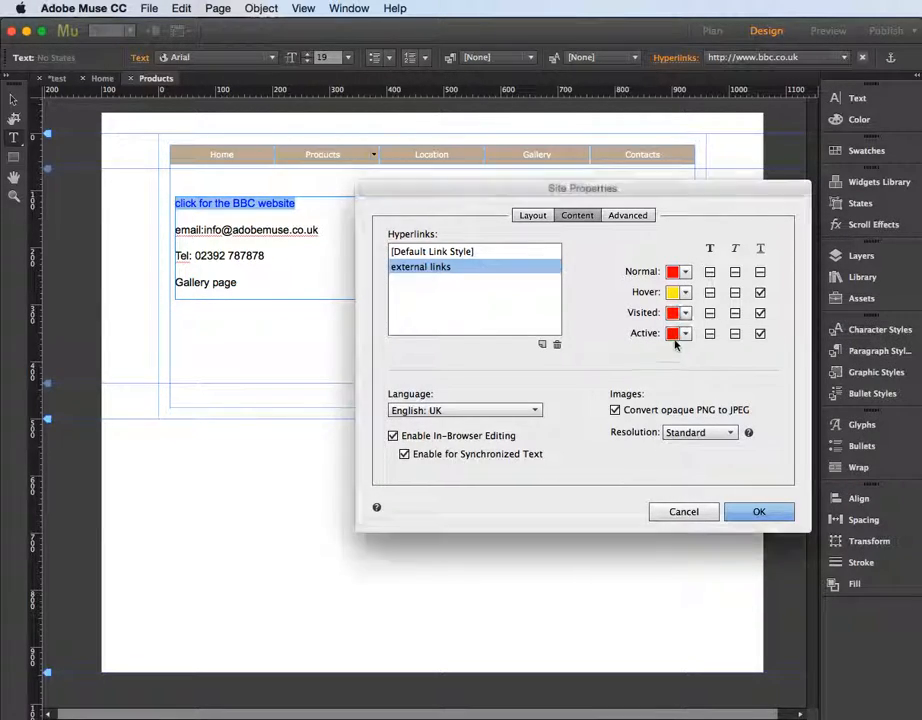
left_click(685, 334)
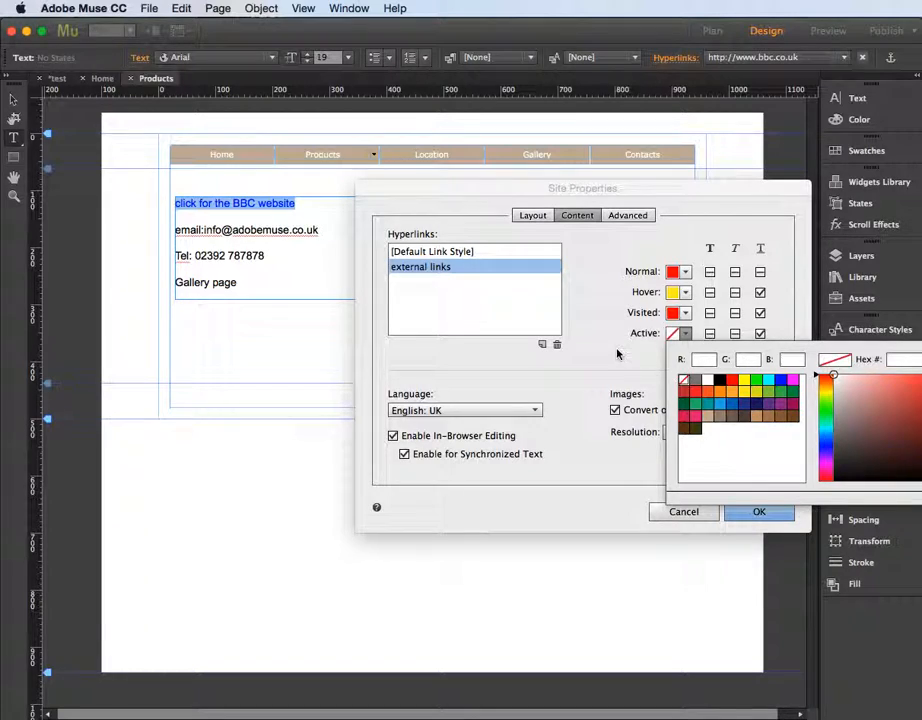
left_click(683, 379)
Turn off the underline for the Hover, Visited and Active states of external links
left_click(760, 292)
left_click(760, 313)
left_click(760, 334)
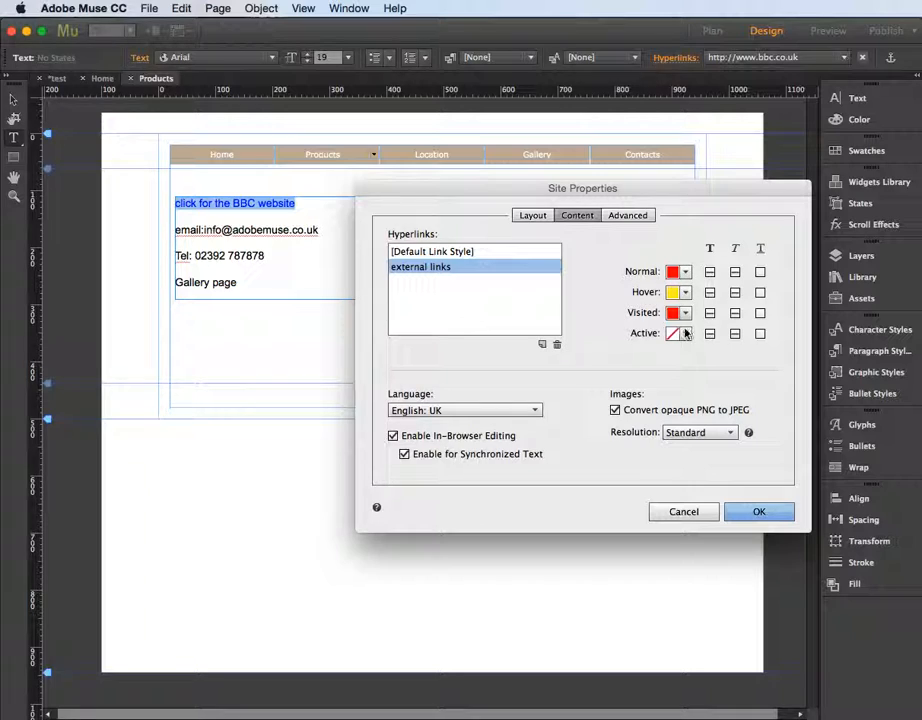
Duplicate the external links style and rename the copy "email links"
left_click(542, 345)
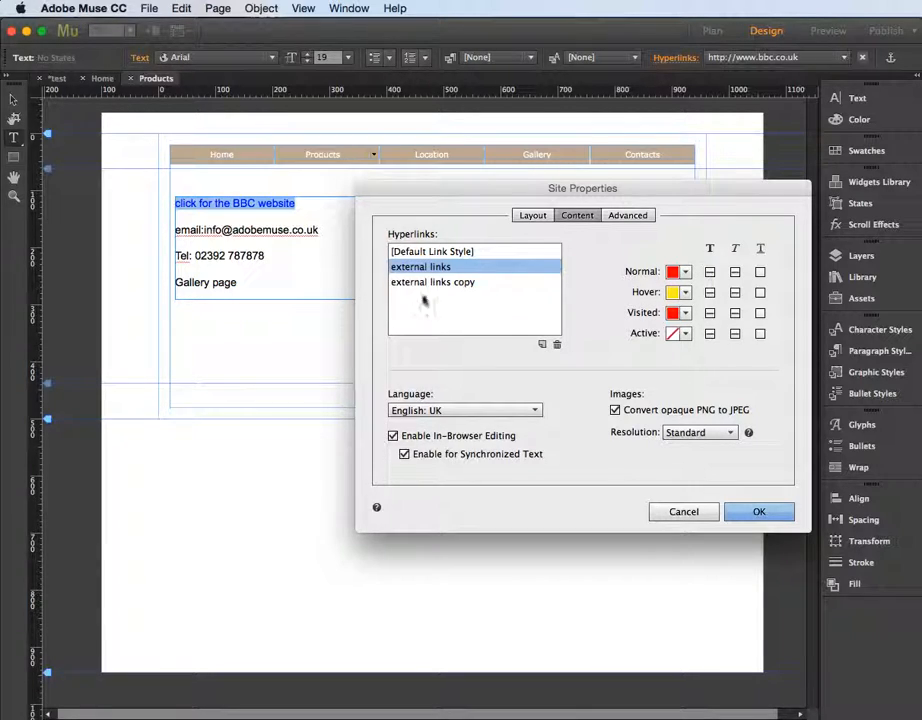
double_click(417, 283)
type("email")
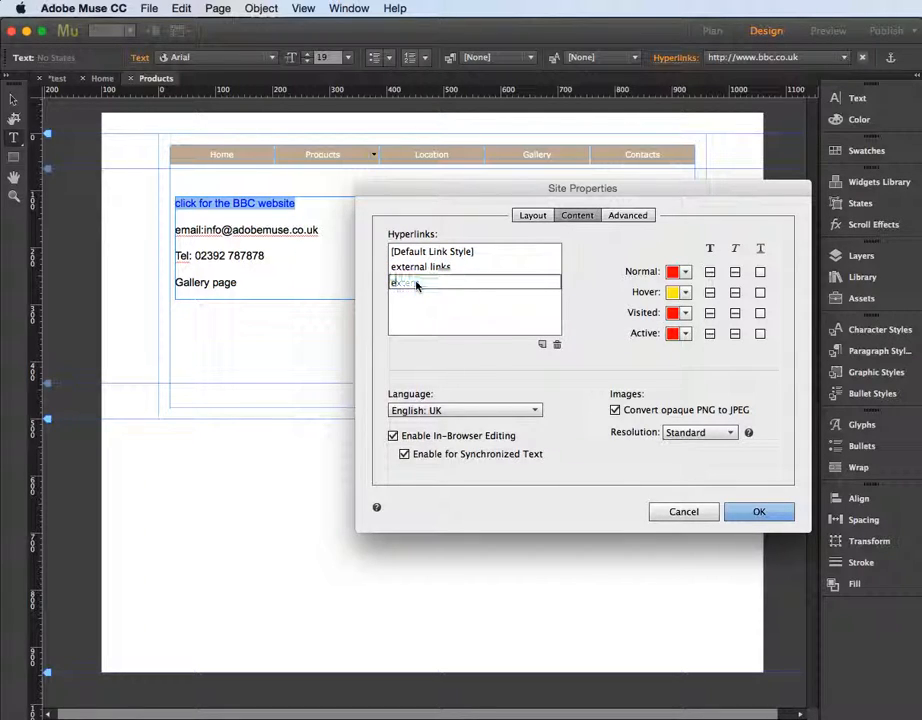
type(" links")
key("Return")
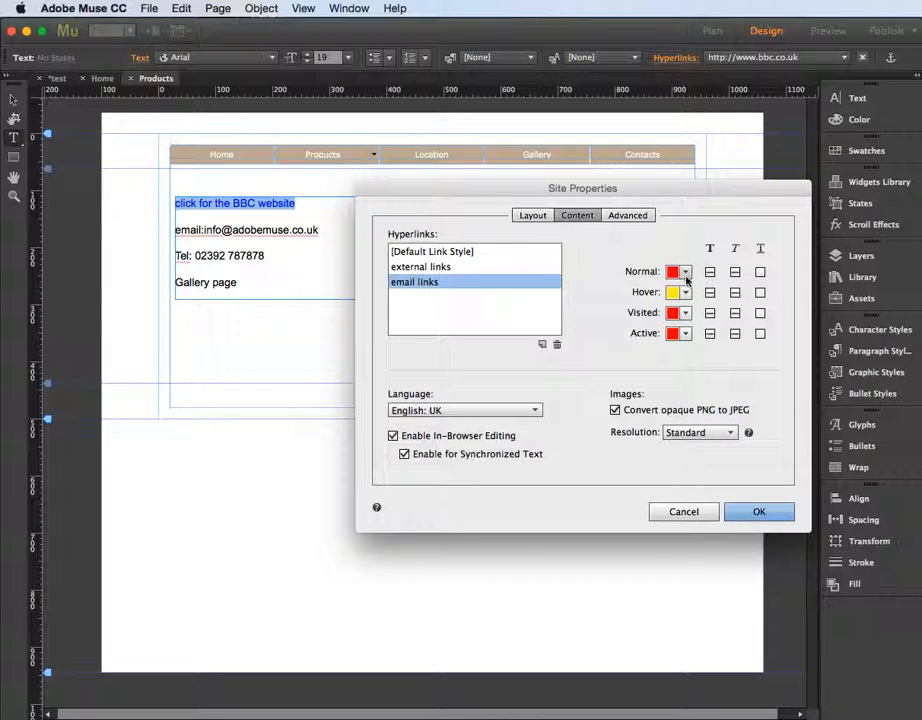
Set the email links colours: Normal magenta, Hover green, Visited magenta, and Active no colour
left_click(685, 272)
left_click(792, 317)
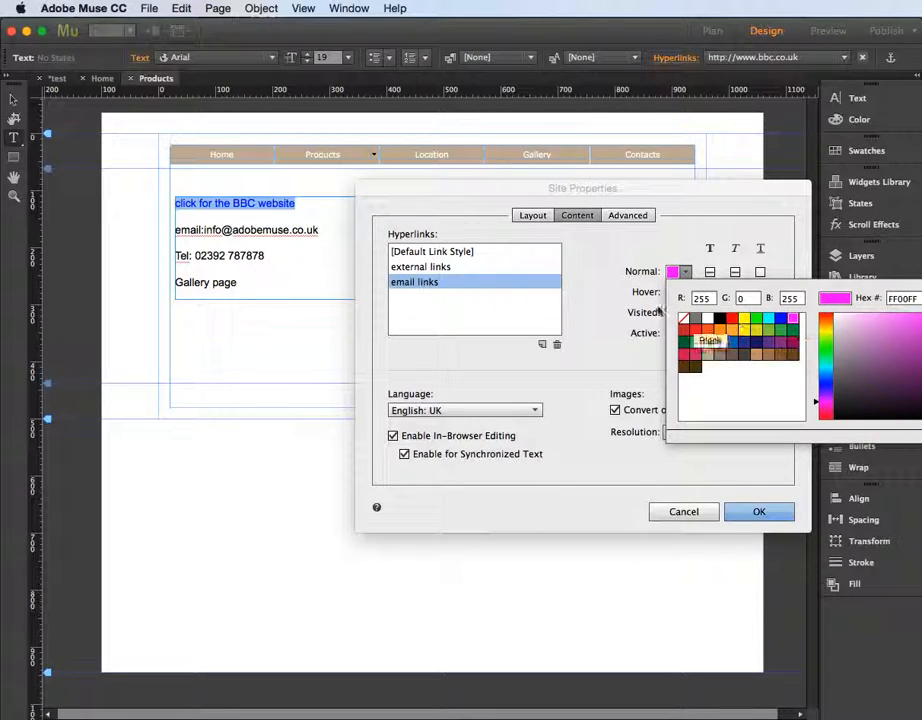
left_click(685, 292)
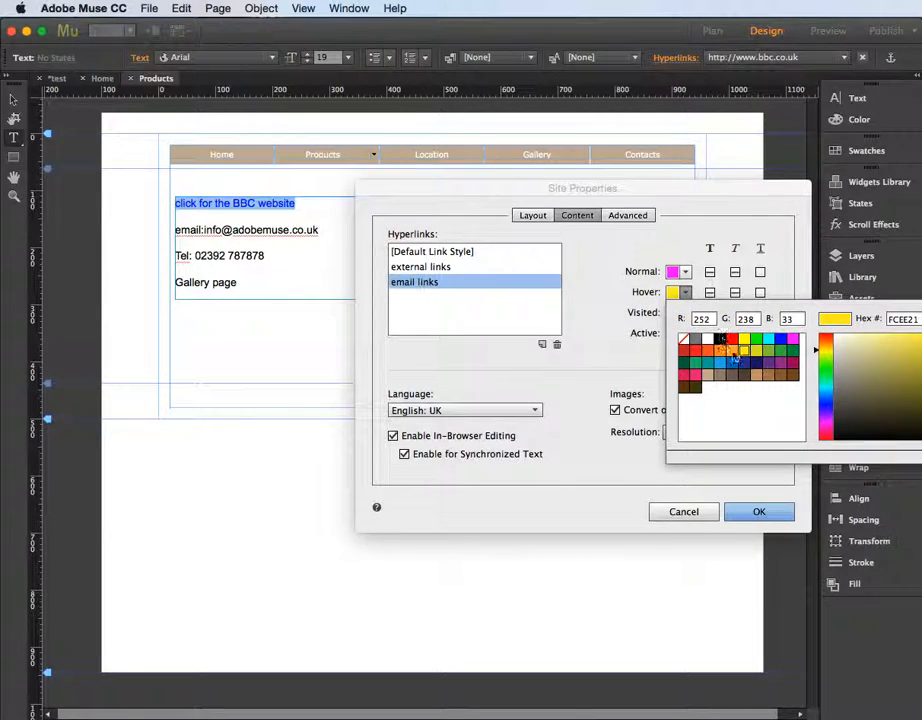
left_click(778, 358)
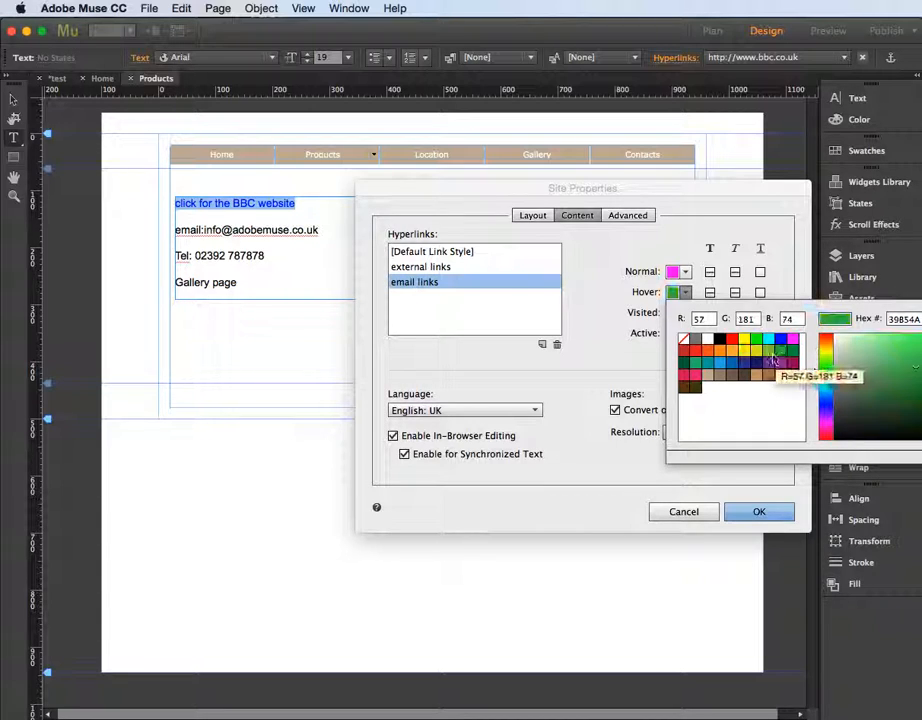
left_click(685, 313)
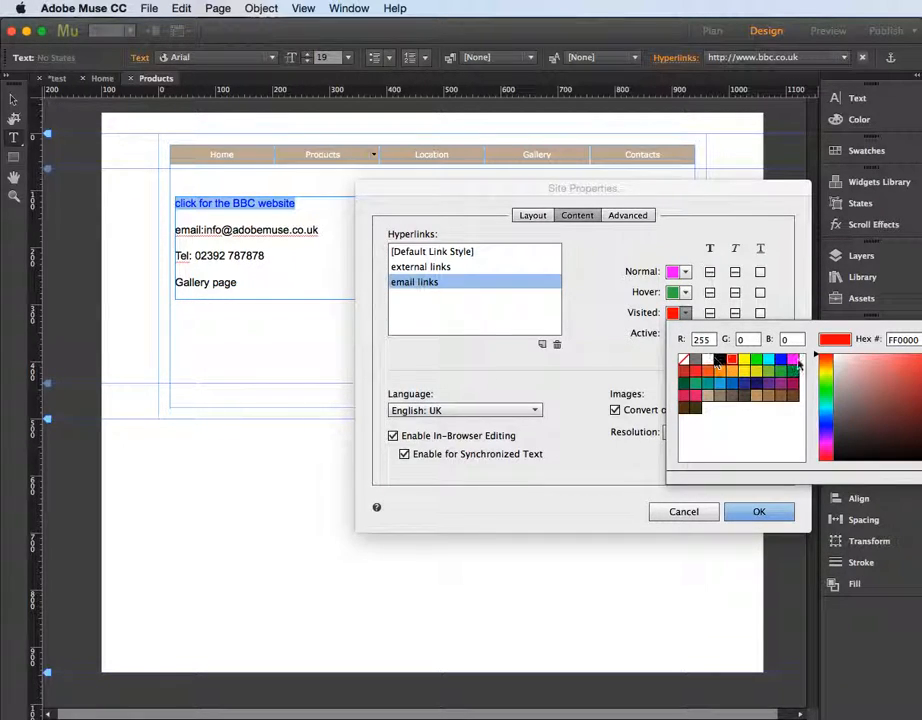
left_click(796, 360)
left_click(685, 334)
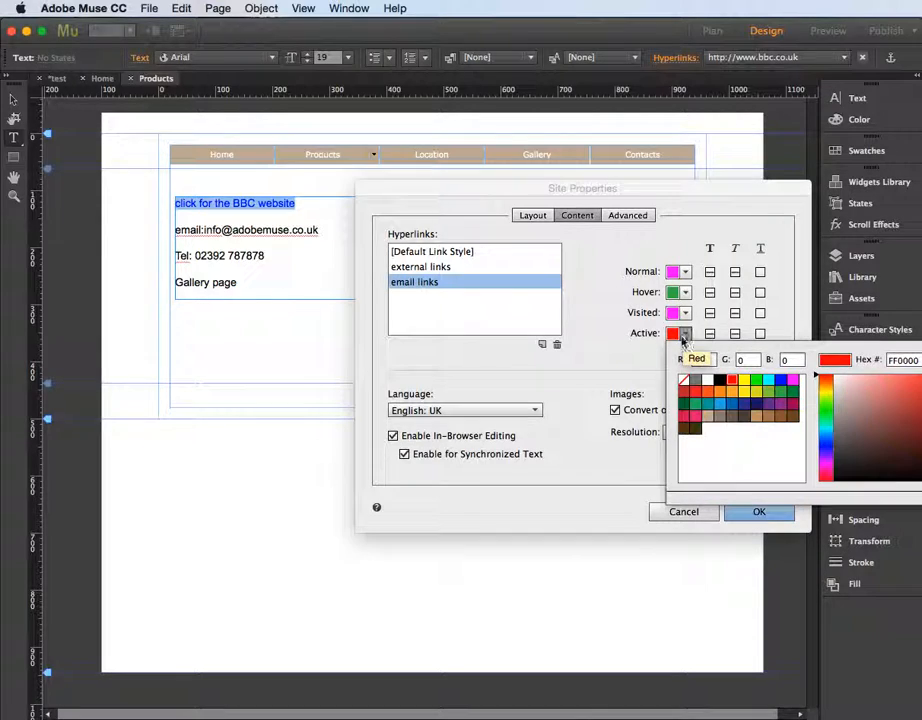
left_click(683, 379)
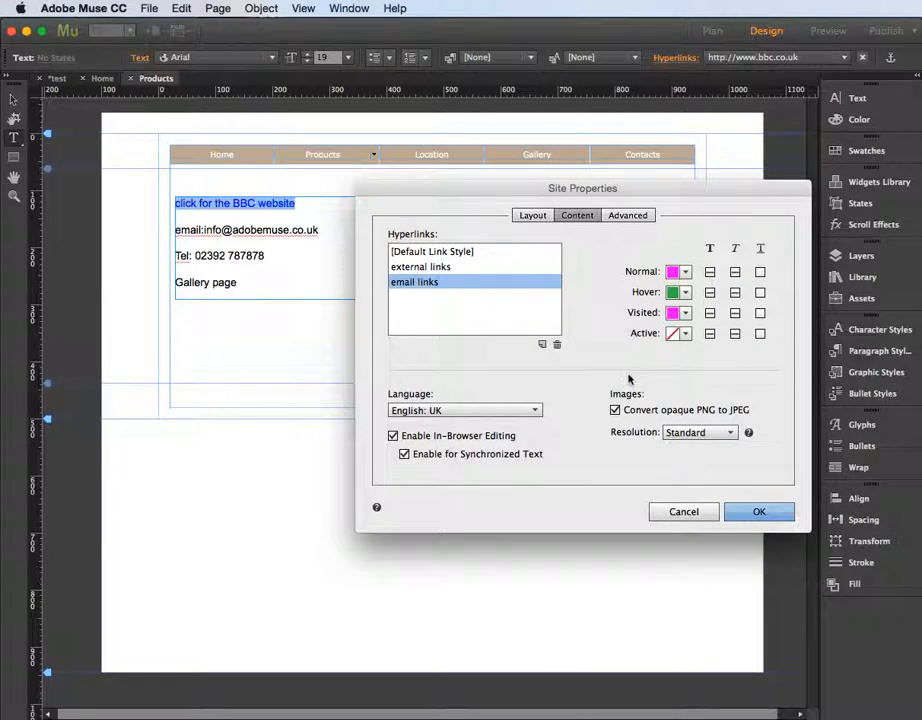
Set the external links Active colour to no colour and confirm the Site Properties dialog
left_click(450, 268)
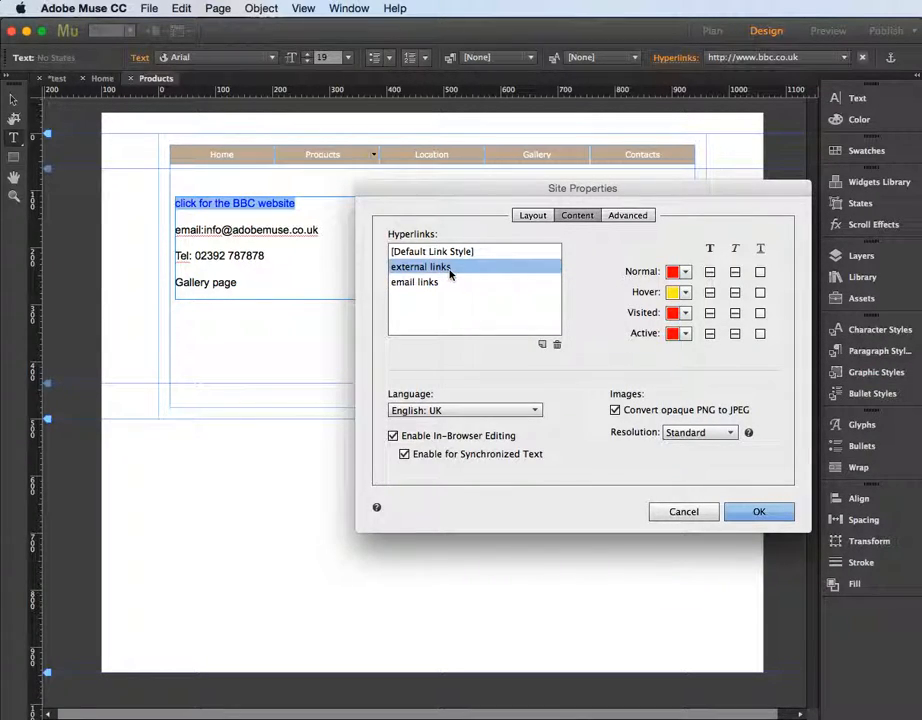
left_click(686, 334)
left_click(683, 379)
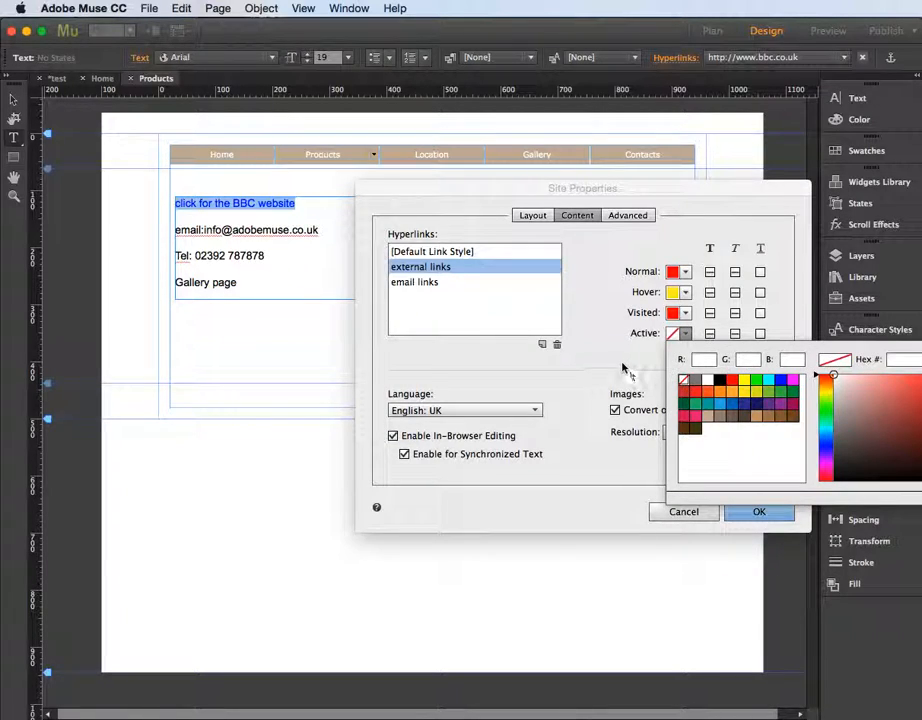
left_click(735, 511)
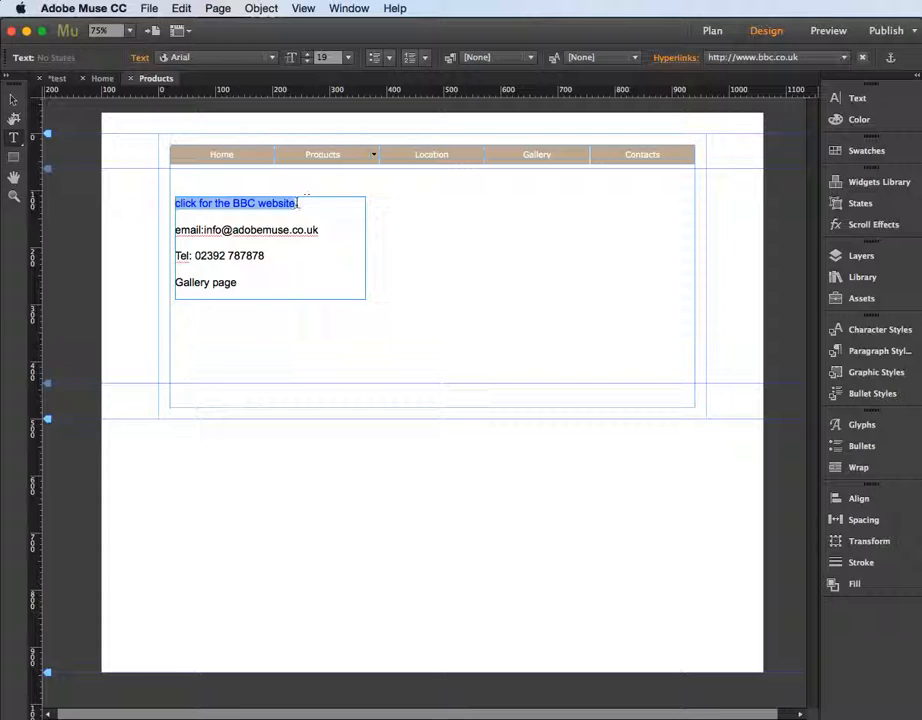
Reselect the BBC link text and apply the "external links" text link style to it
left_click_drag(299, 204, 175, 204)
left_click(676, 58)
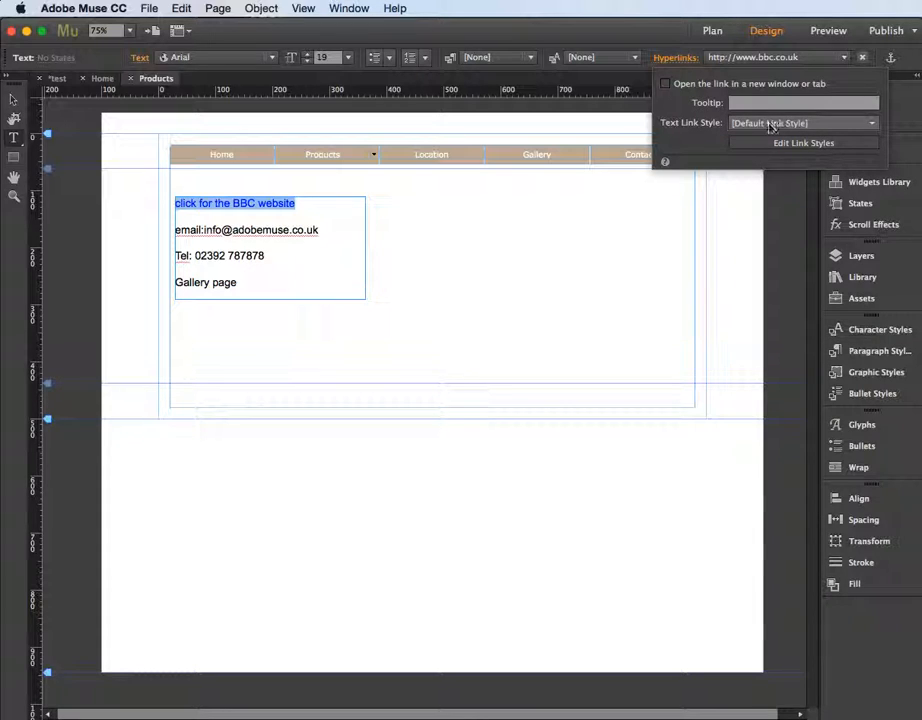
left_click(872, 123)
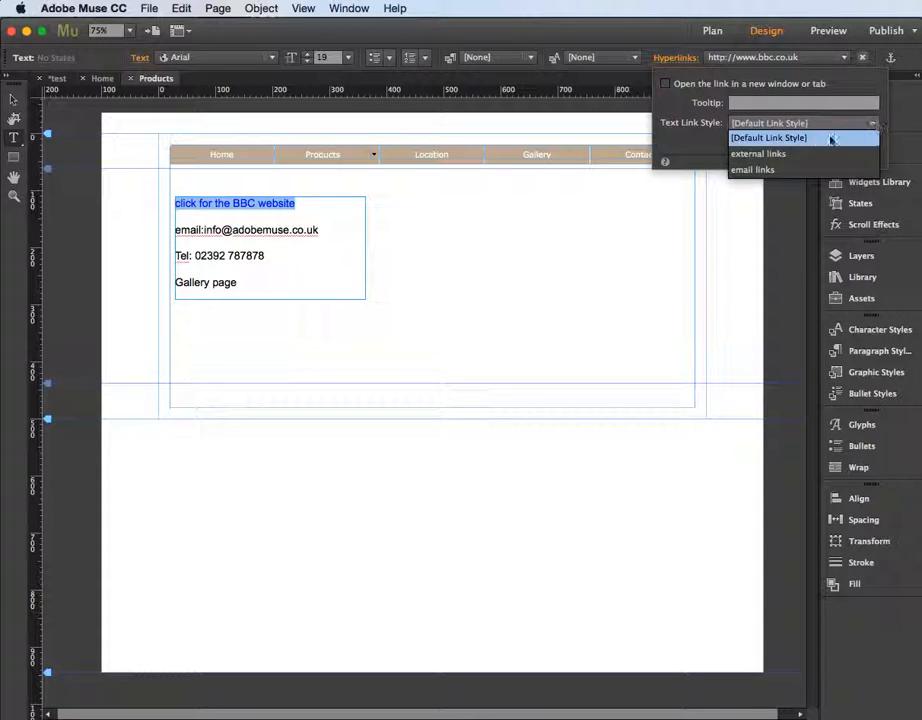
left_click(761, 156)
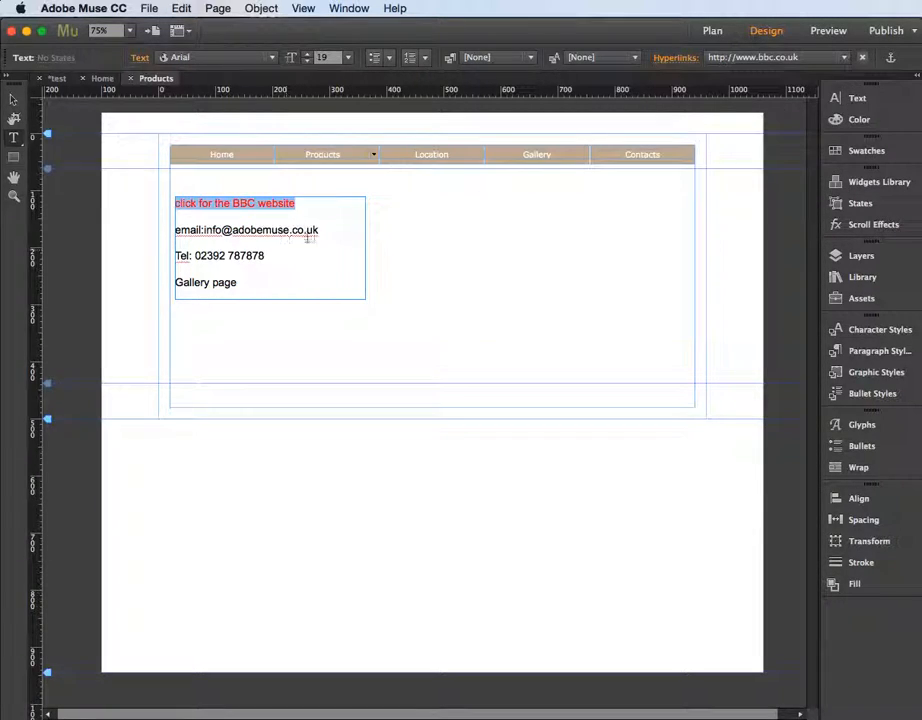
Select the email address text and link it with a mailto: link containing the pasted address
left_click(313, 254)
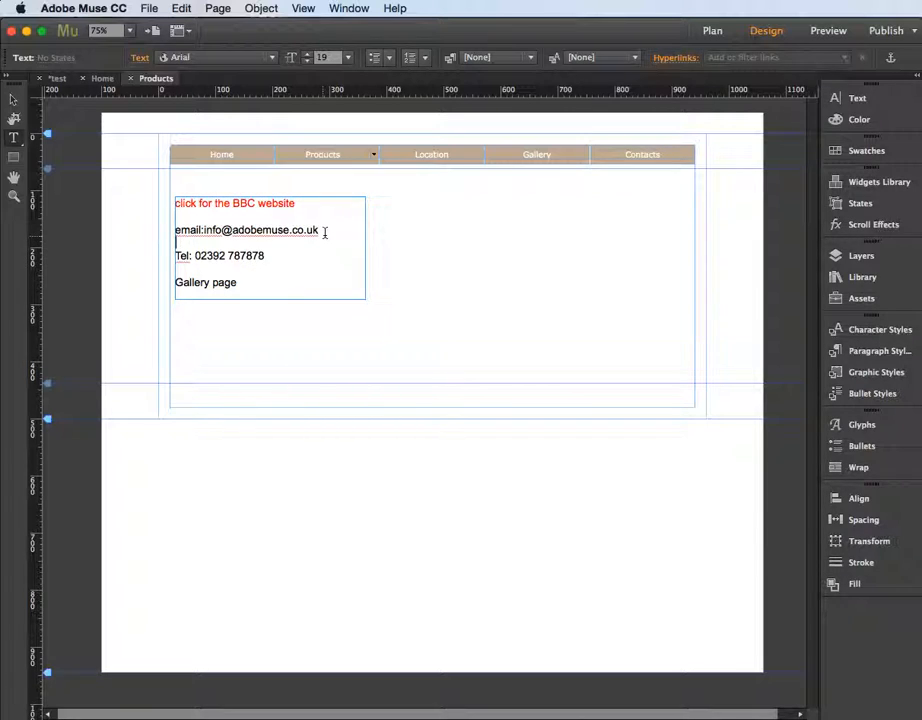
left_click_drag(324, 231, 207, 231)
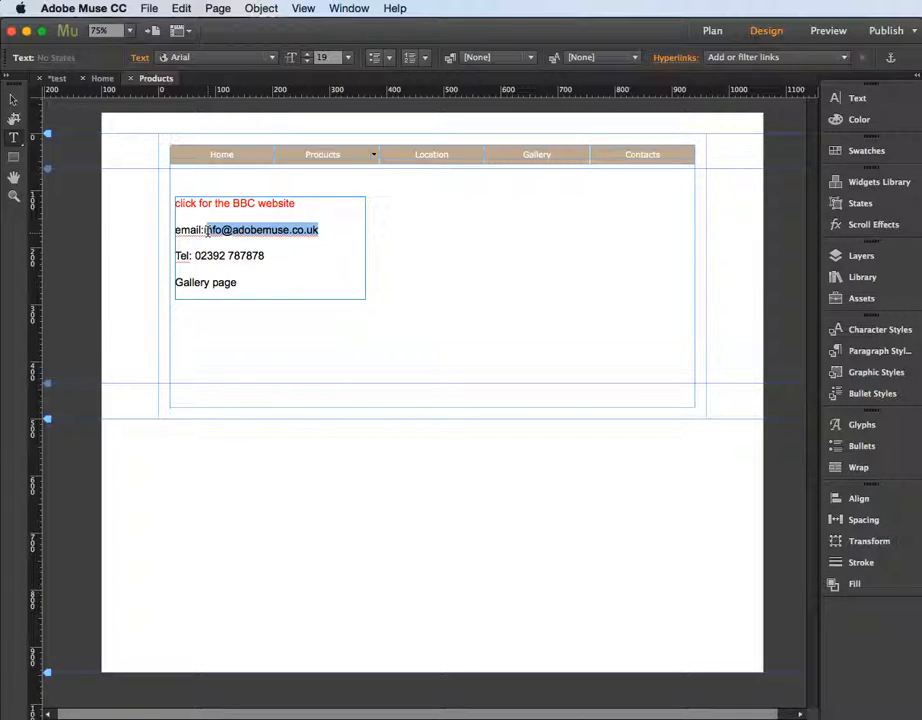
left_click_drag(322, 231, 207, 231)
key("super+c")
left_click(773, 59)
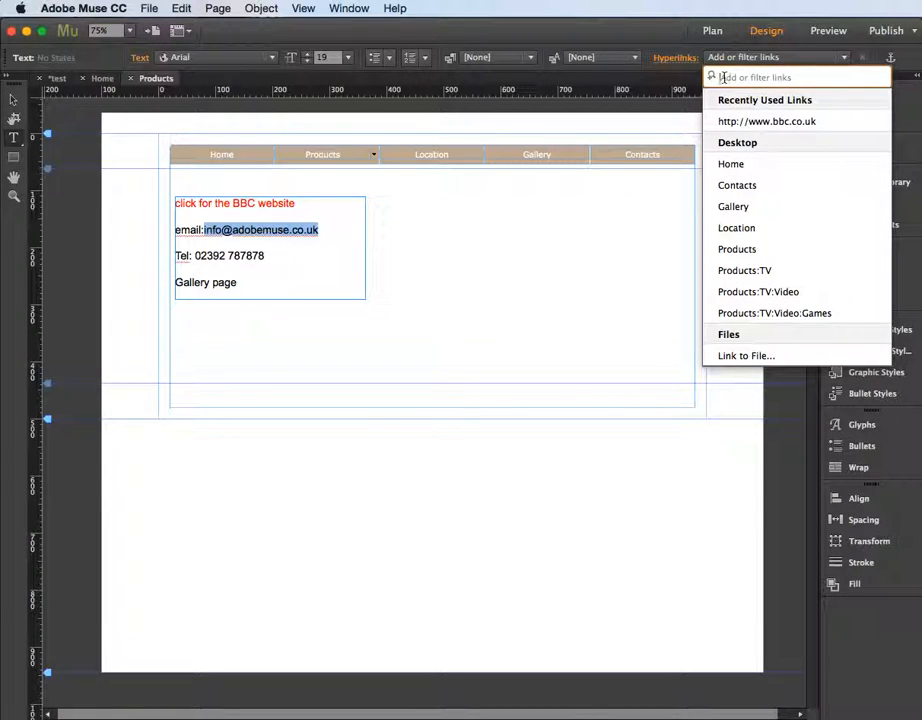
type("mail")
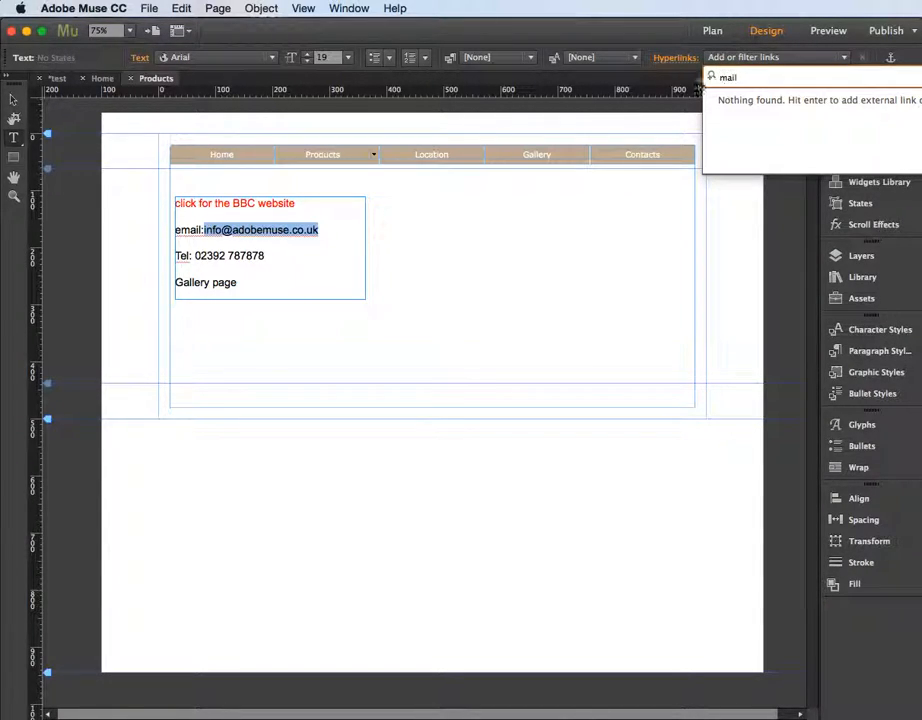
type("to:")
key("super+v")
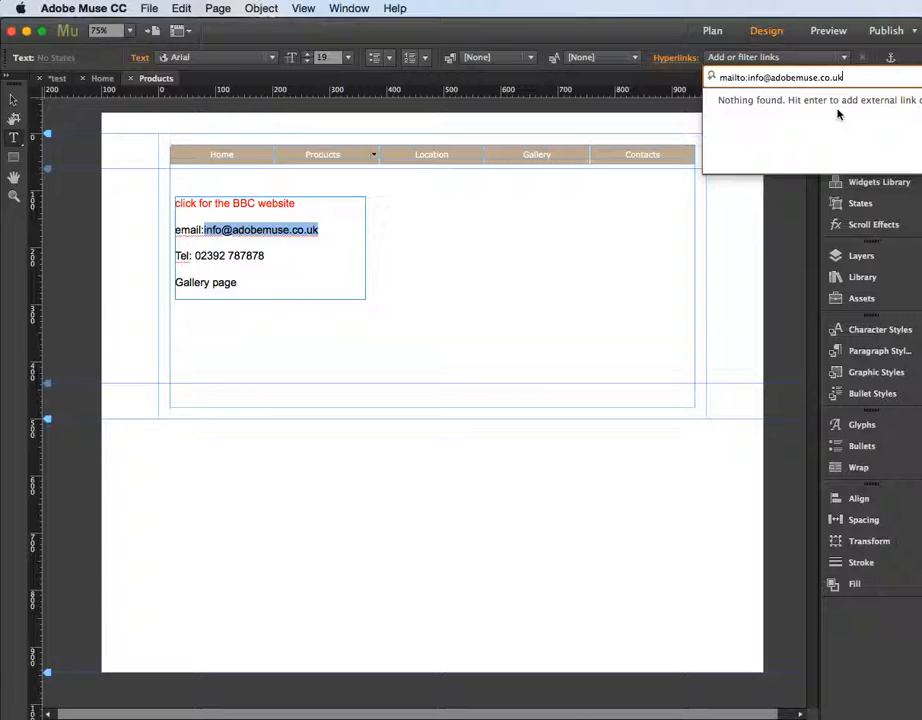
key("Return")
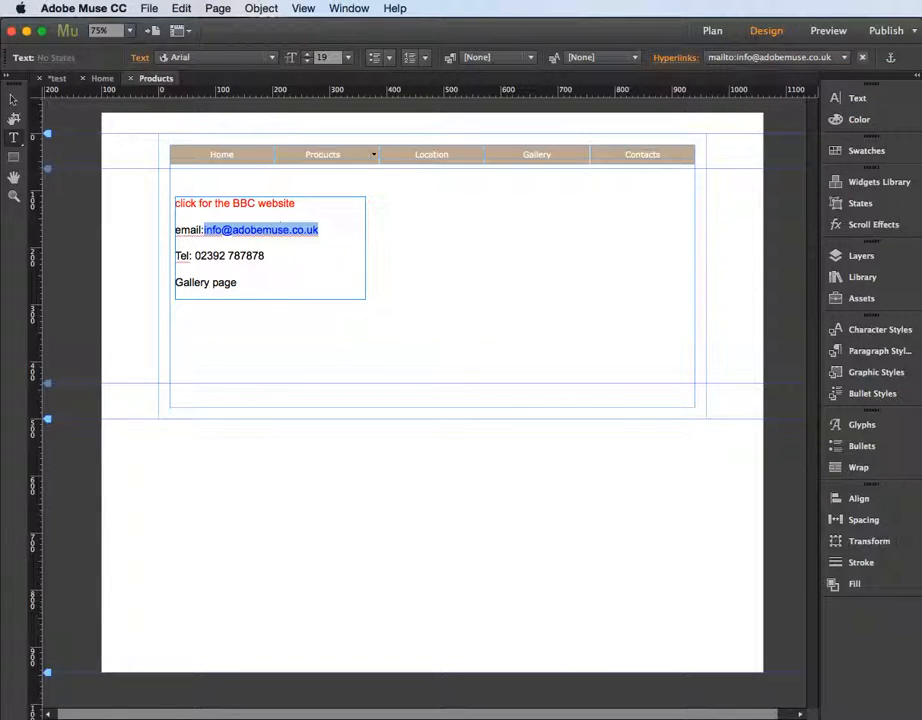
Apply the "email links" text link style to the email link
left_click(676, 59)
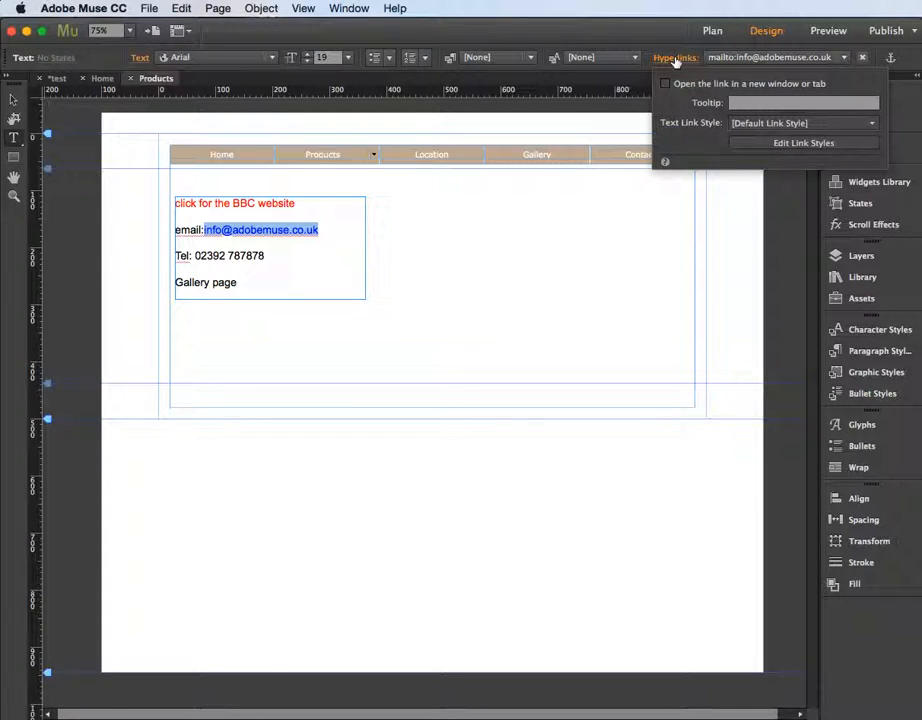
left_click(869, 130)
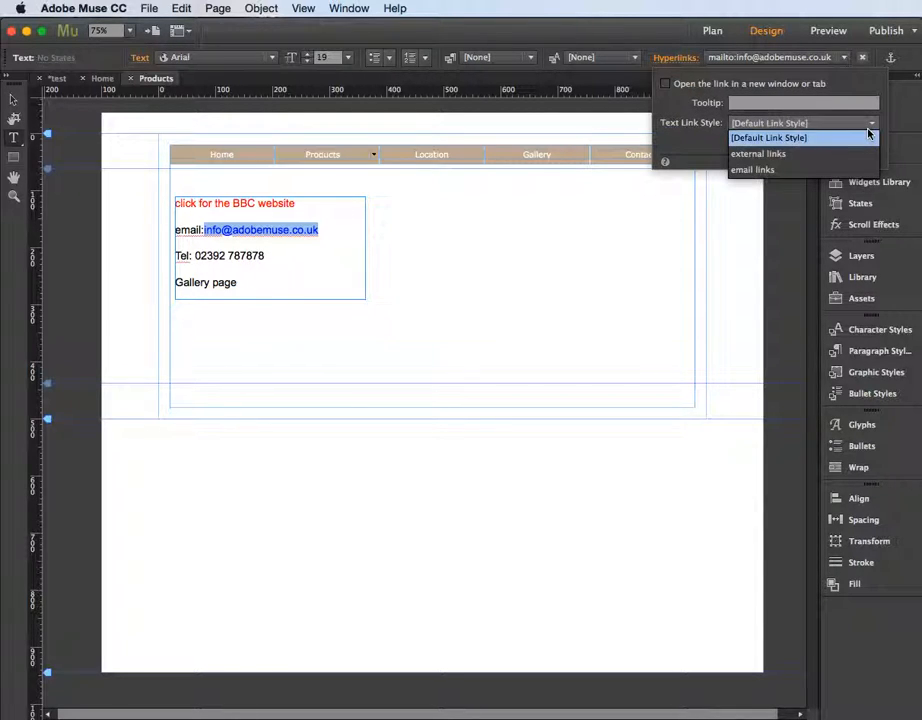
left_click(753, 169)
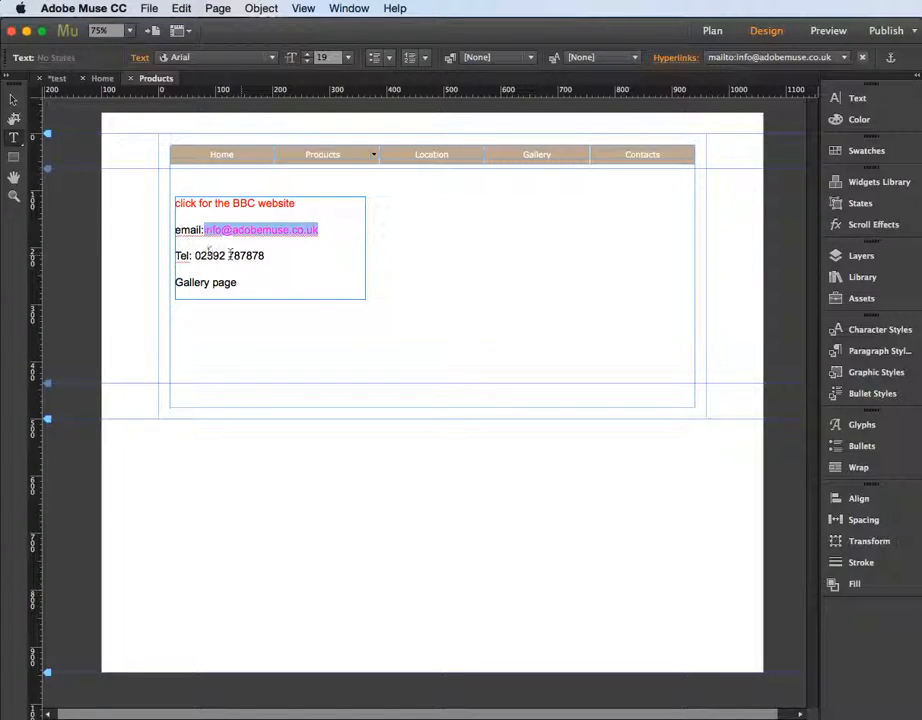
Select the phone number and link it with a tel: link containing the pasted number
left_click_drag(265, 256, 196, 256)
key("super+c")
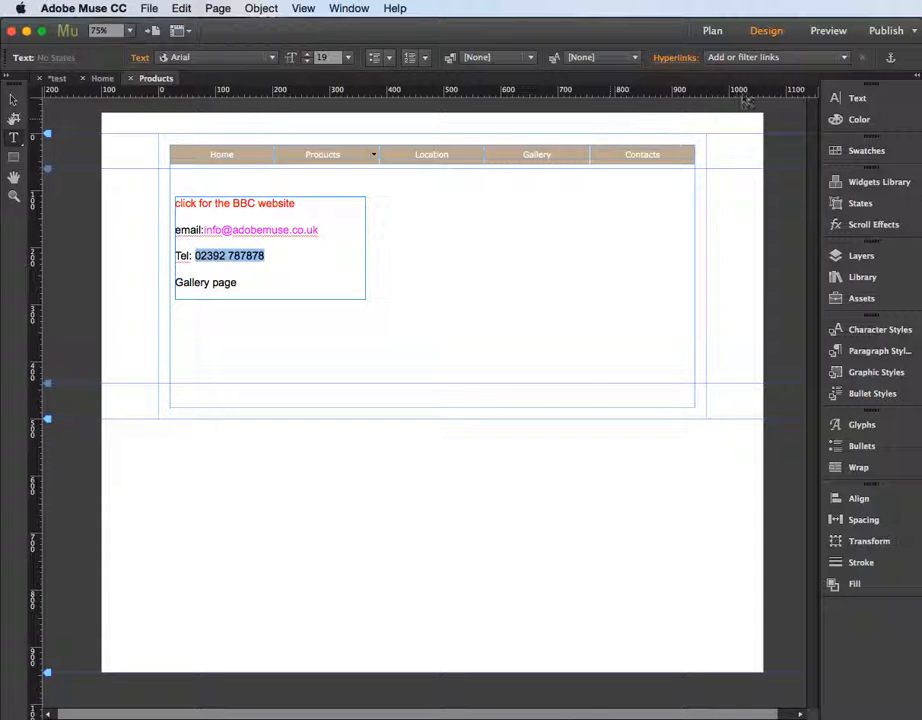
left_click(753, 58)
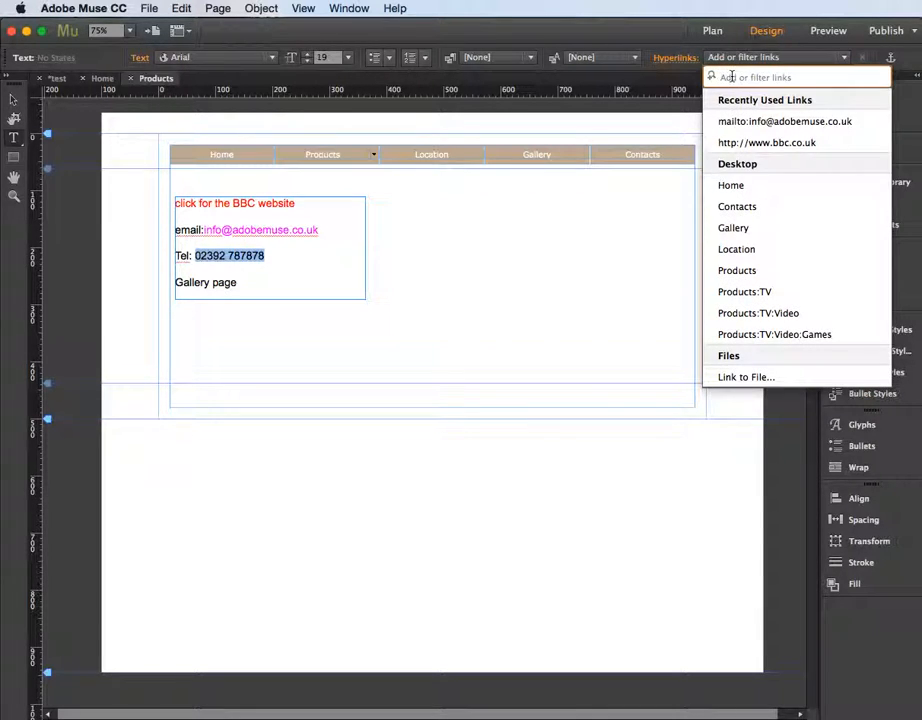
type("tel")
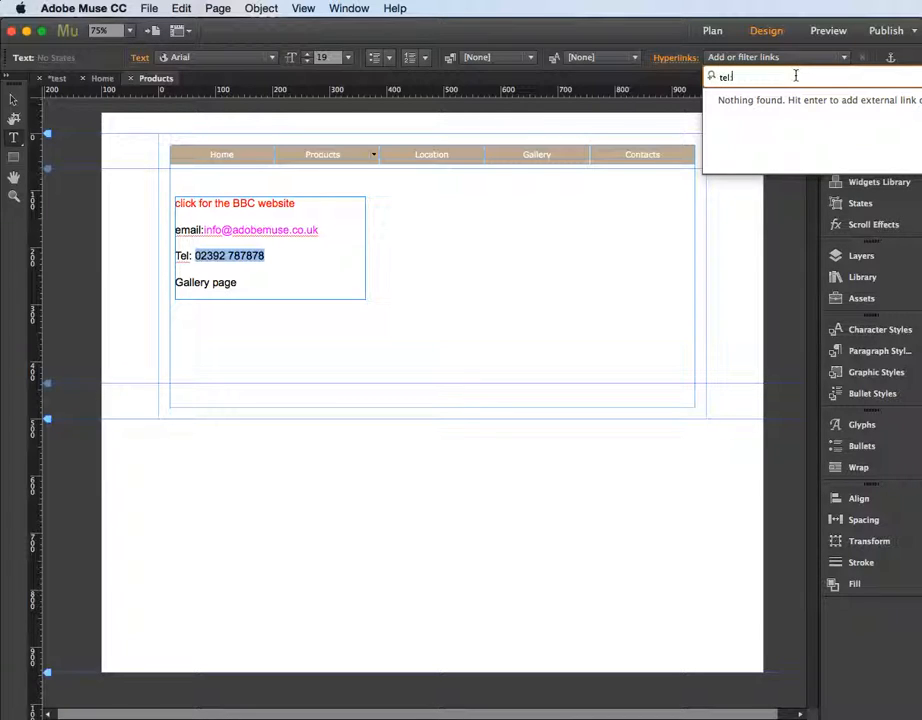
type(":")
key("super+v")
key("Return")
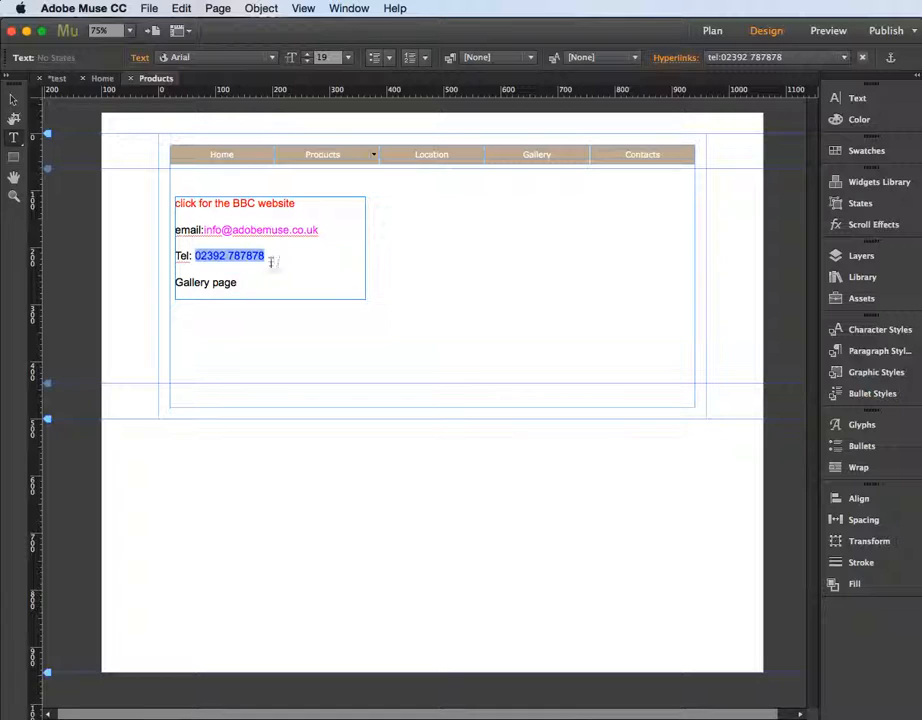
Select the "Gallery page" text and link it to the Gallery page, then leave text editing
left_click_drag(239, 284, 175, 282)
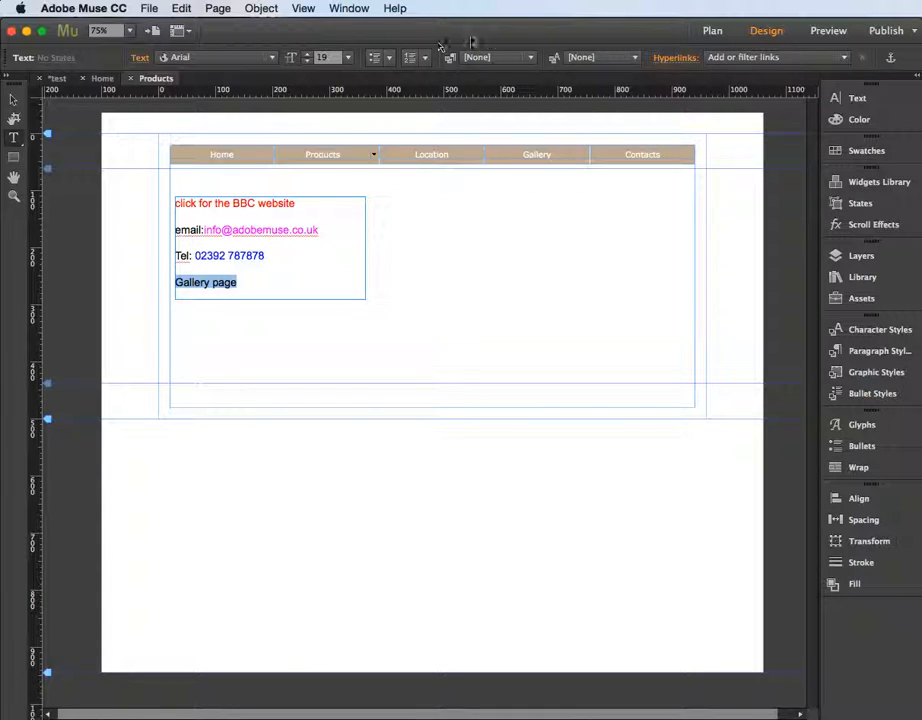
left_click(734, 58)
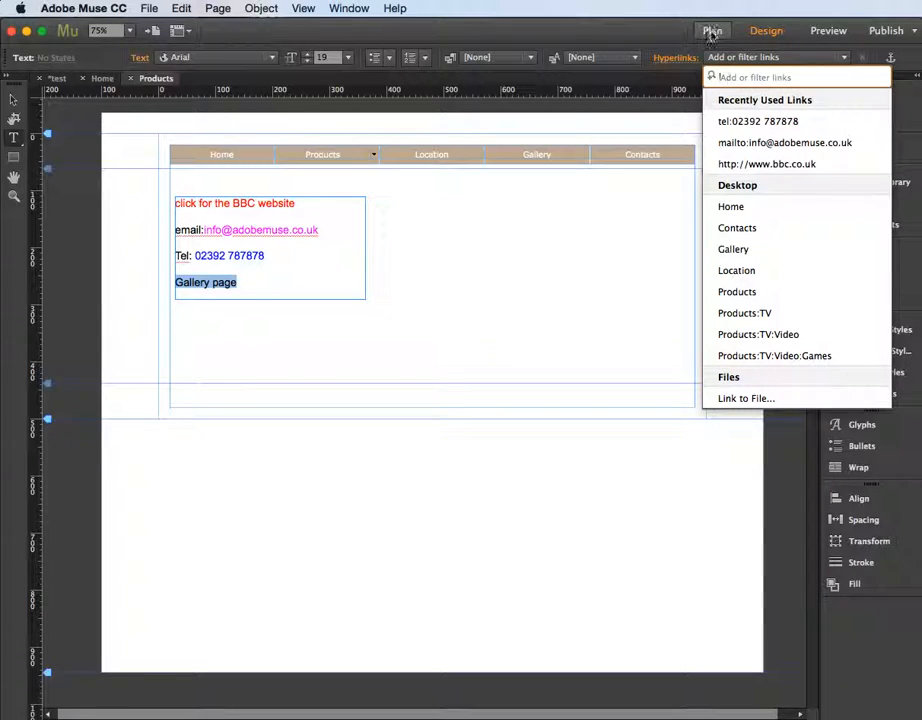
left_click(745, 250)
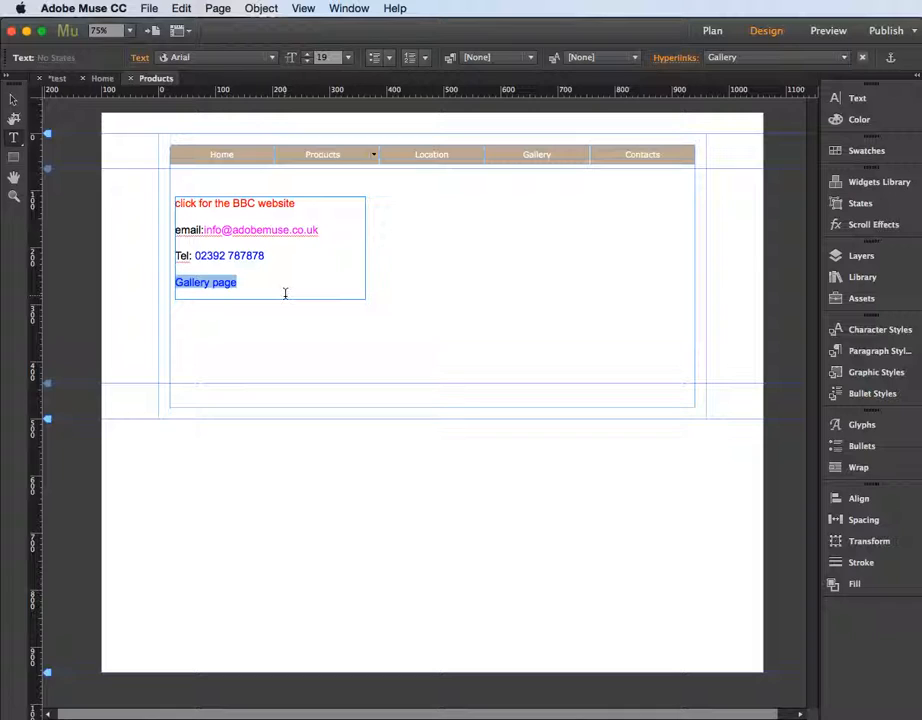
left_click(14, 100)
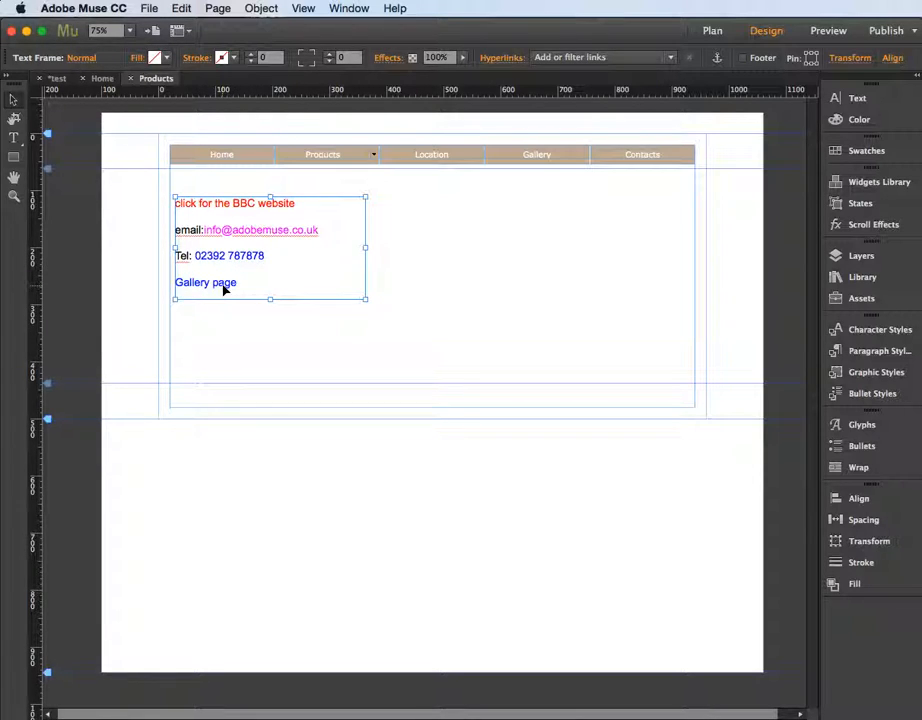
Select the "click for the BBC website" text, remove its hyperlink, and leave text editing
left_click(15, 140)
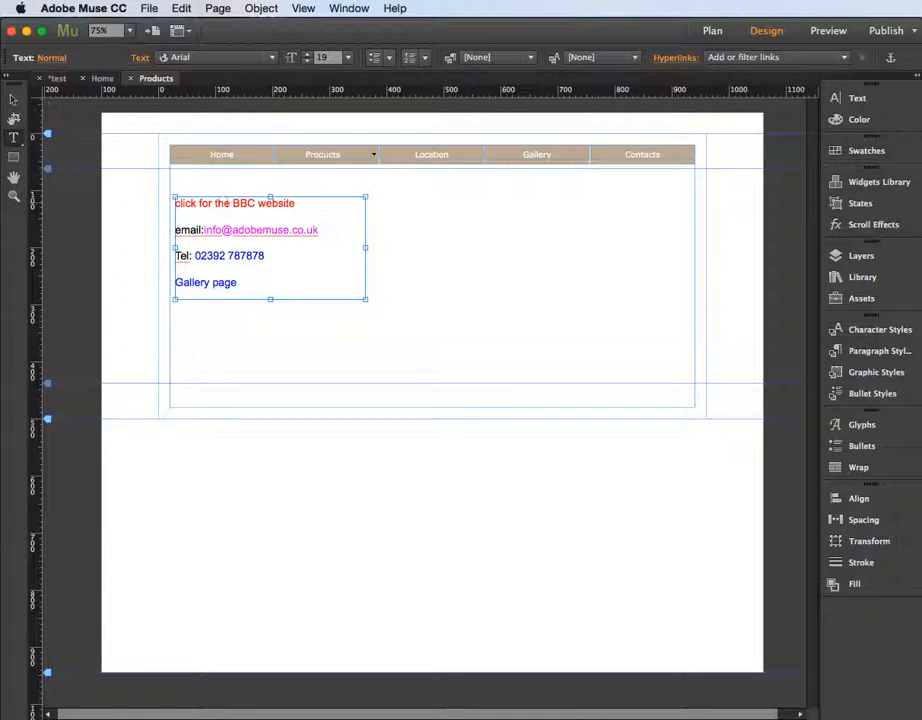
left_click_drag(306, 204, 168, 203)
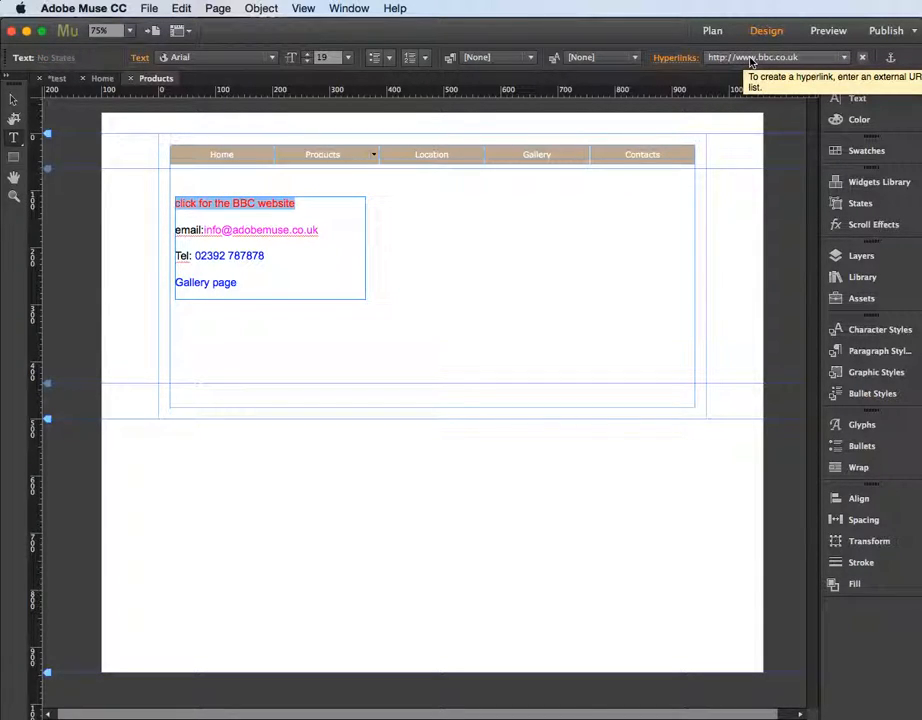
left_click(863, 58)
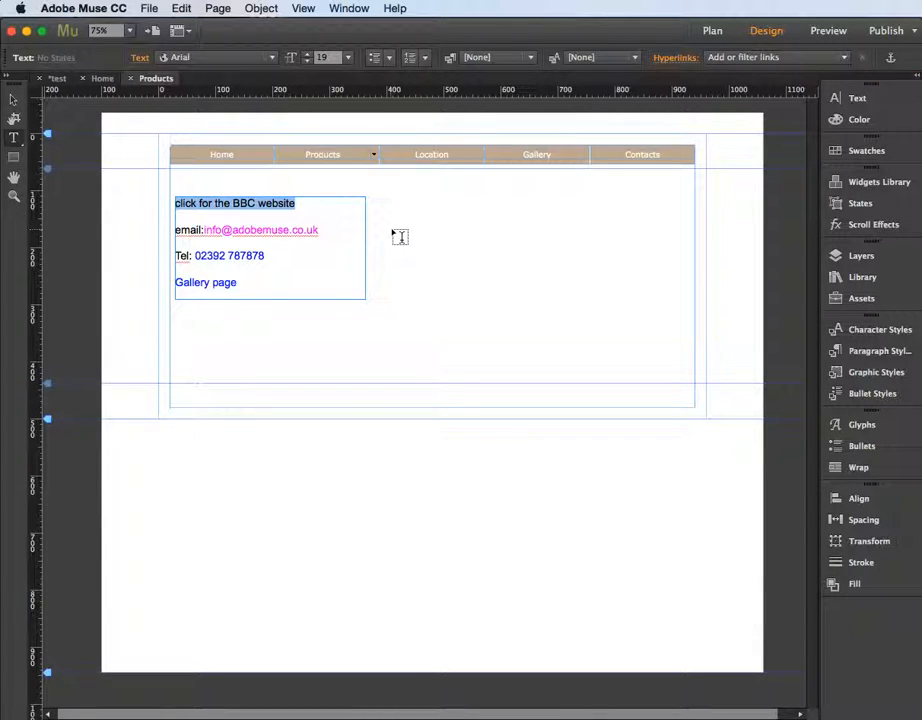
left_click(13, 99)
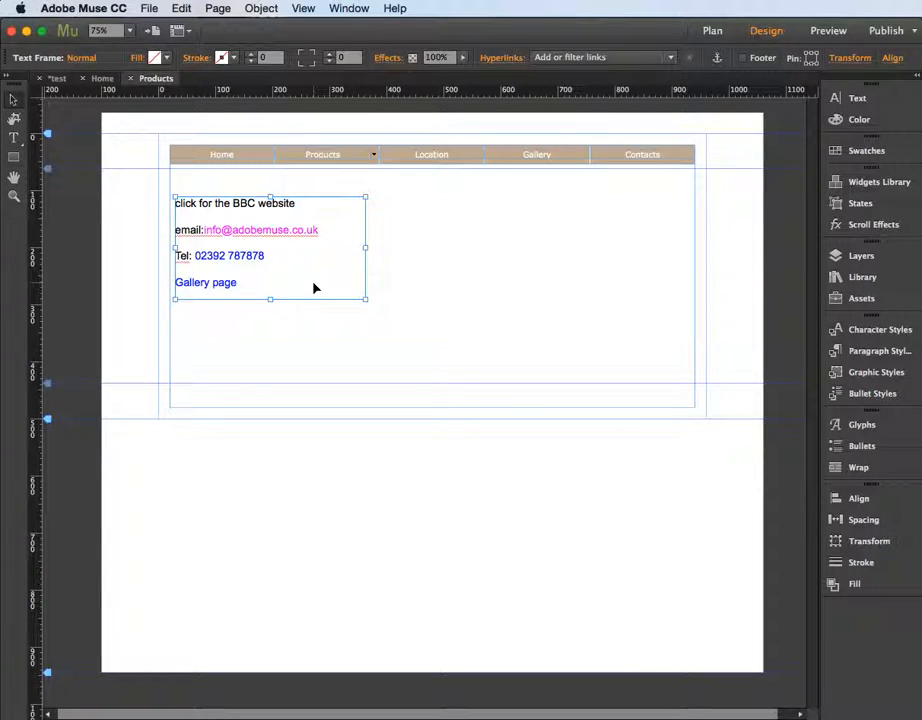